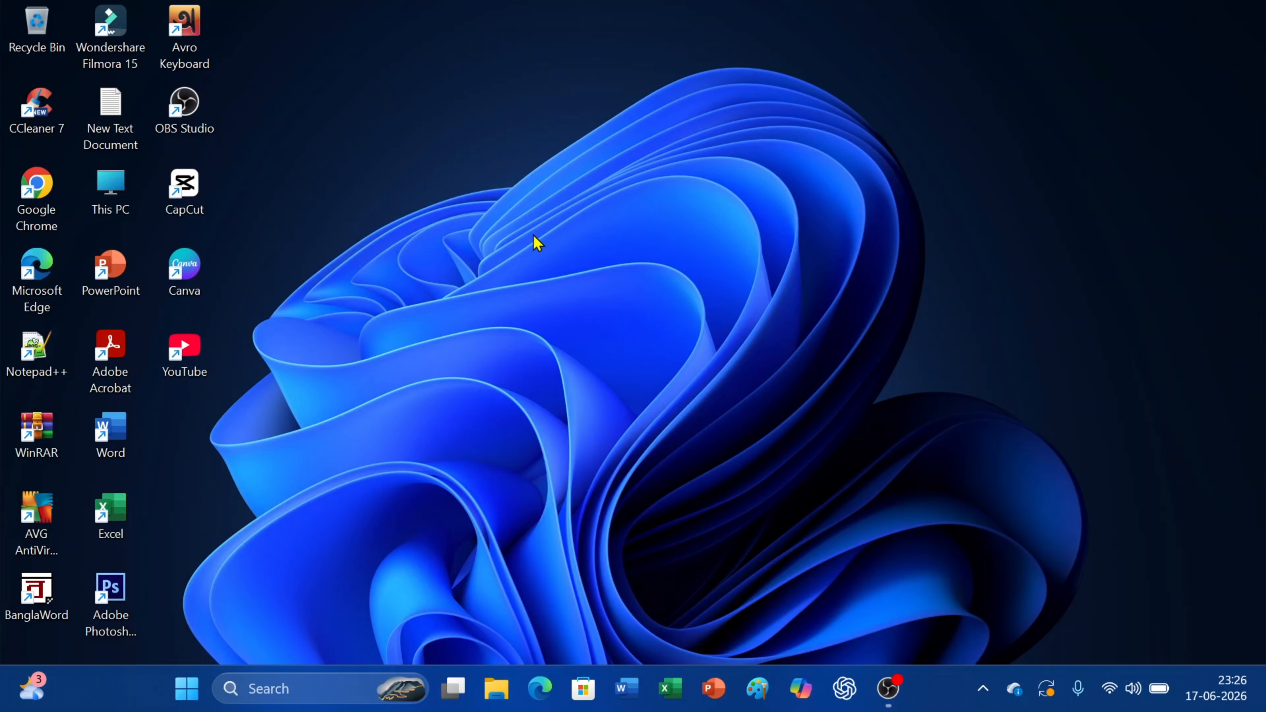
# - Launch Chrome, rerun the 'uidai' search and open the official uidai.gov.in result
pyautogui.doubleClick(56, 186)
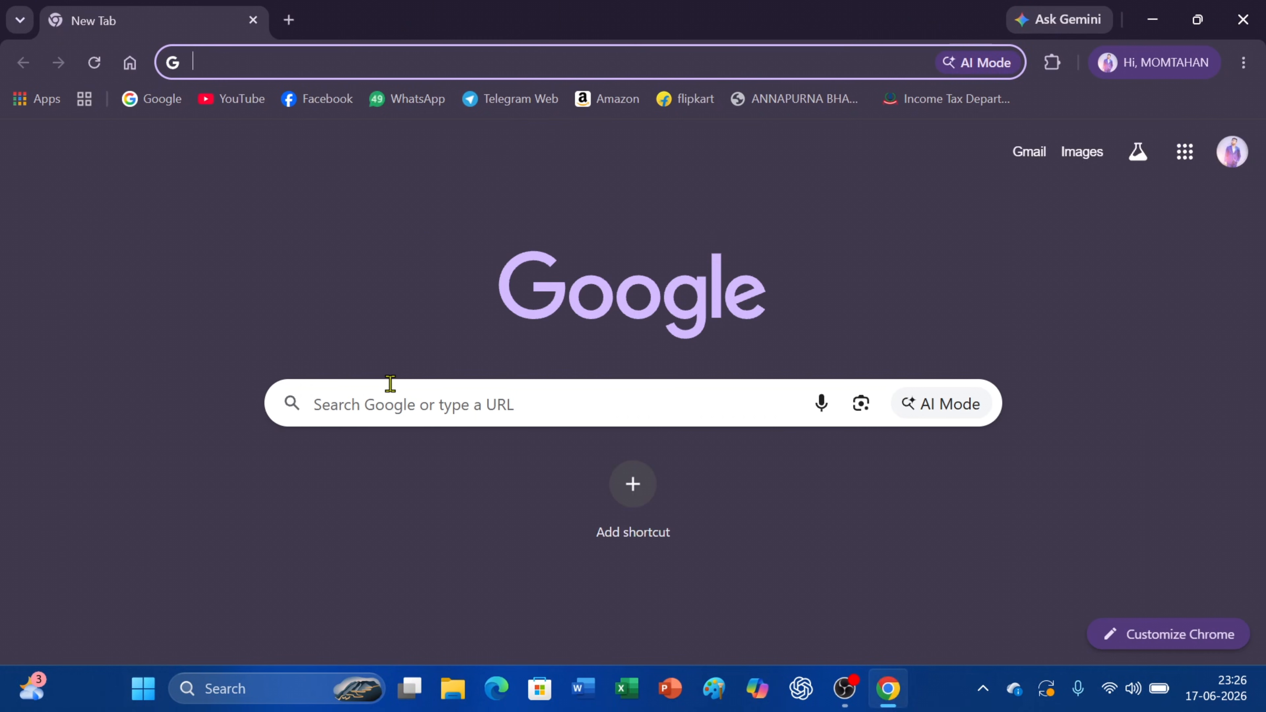
pyautogui.click(390, 396)
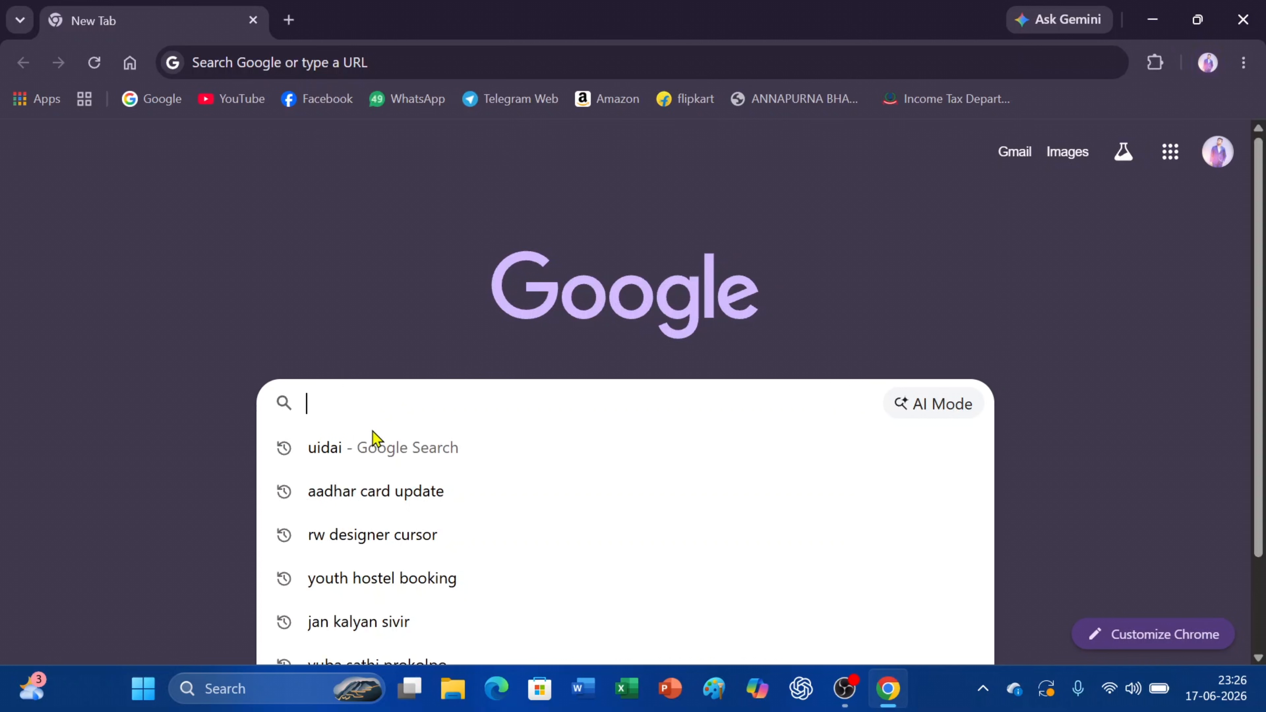
pyautogui.click(376, 452)
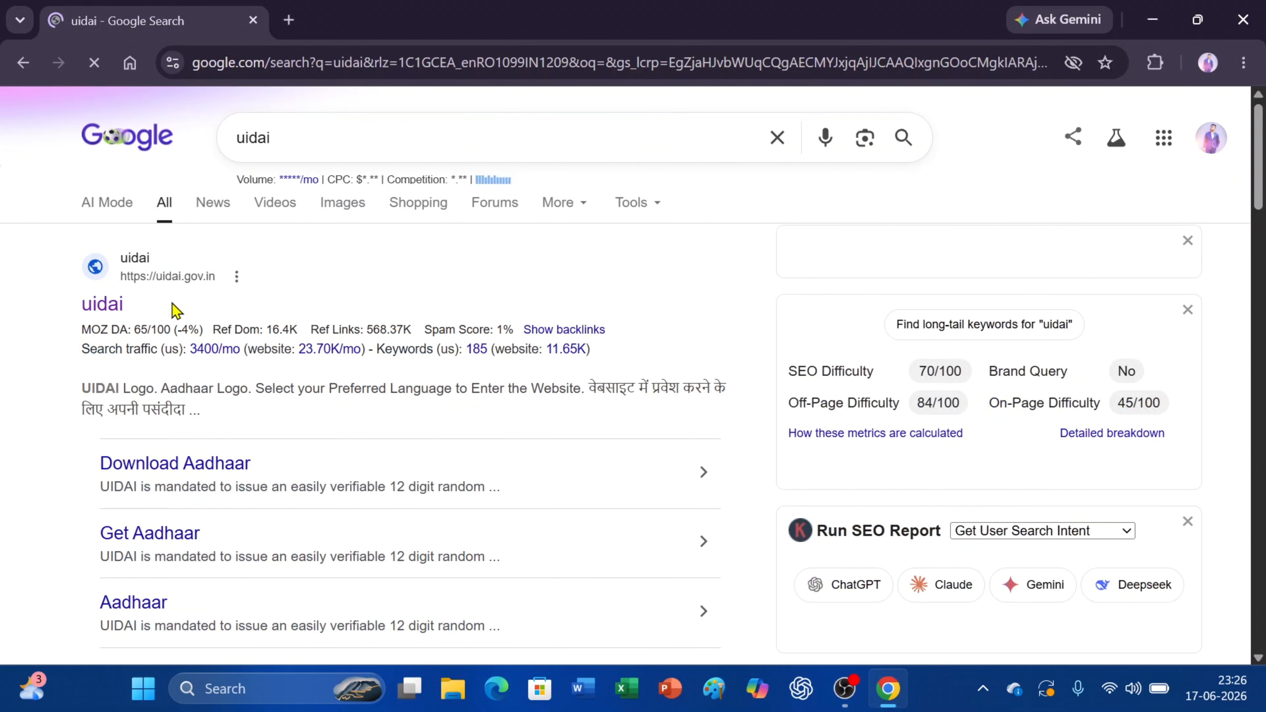
pyautogui.click(100, 304)
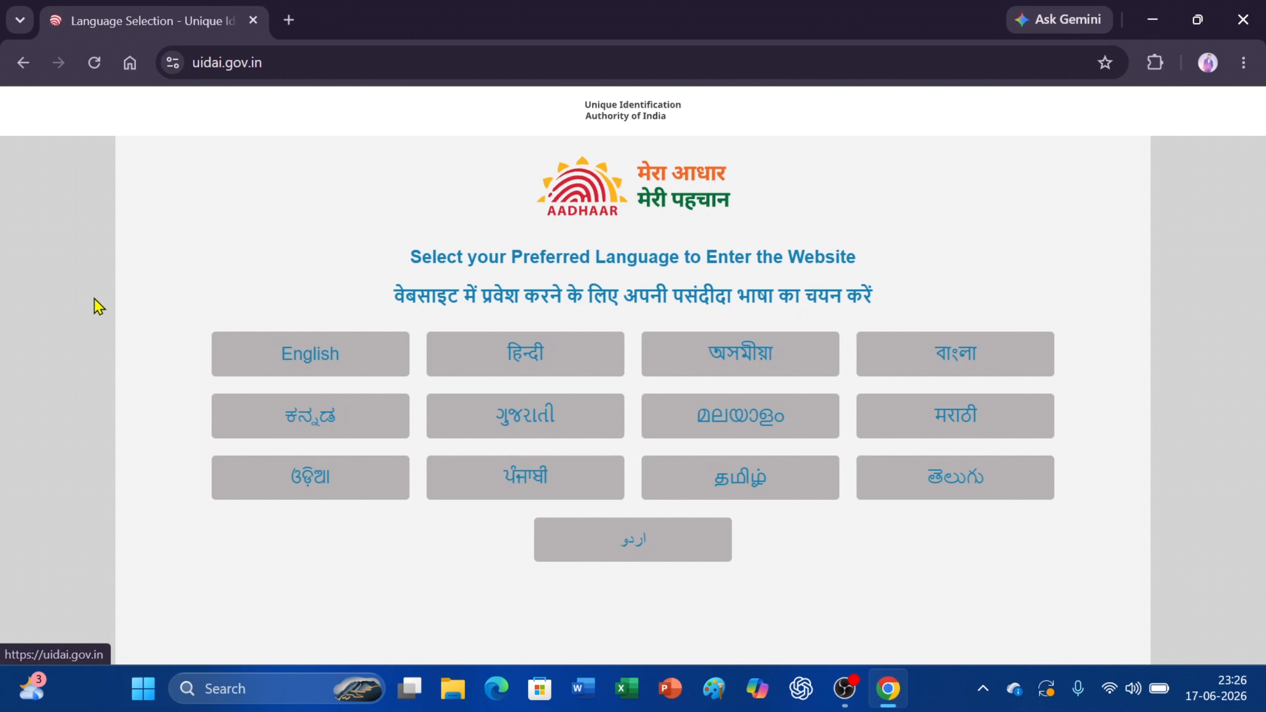
# - Enter the UIDAI site in English and go to the Update Aadhaar services page
pyautogui.click(269, 355)
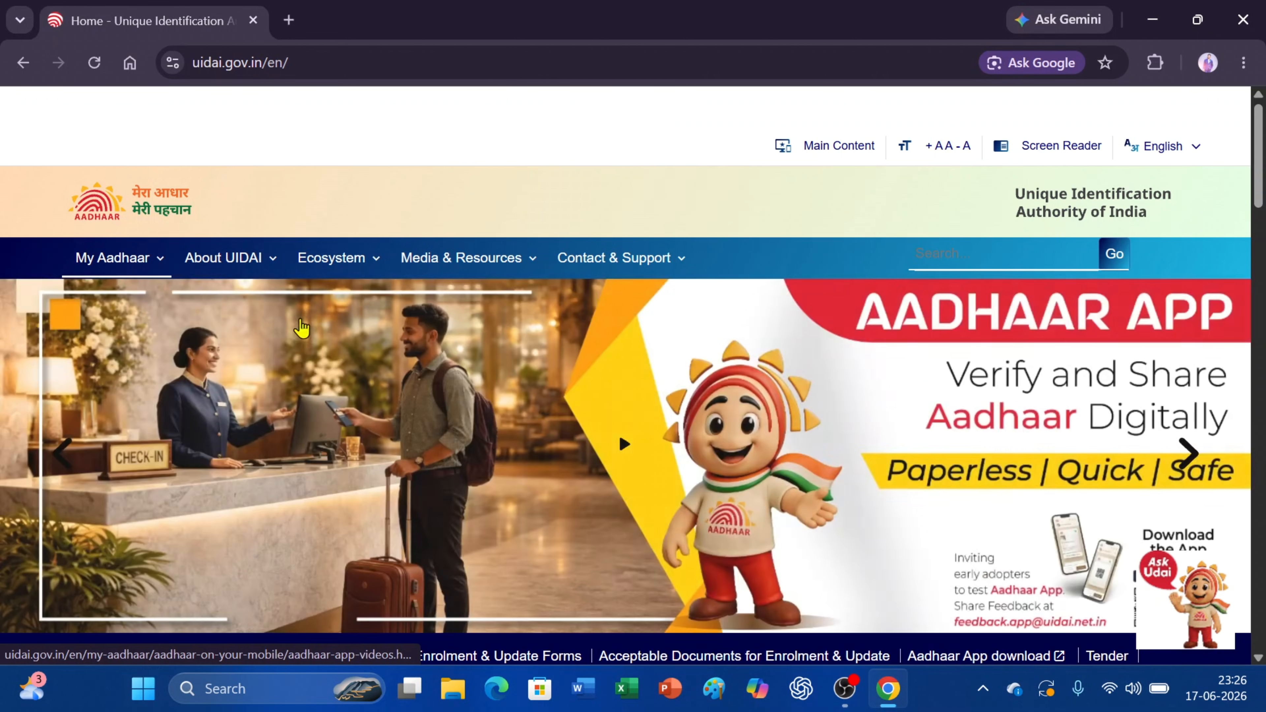
pyautogui.scroll(-10, 427, 382)
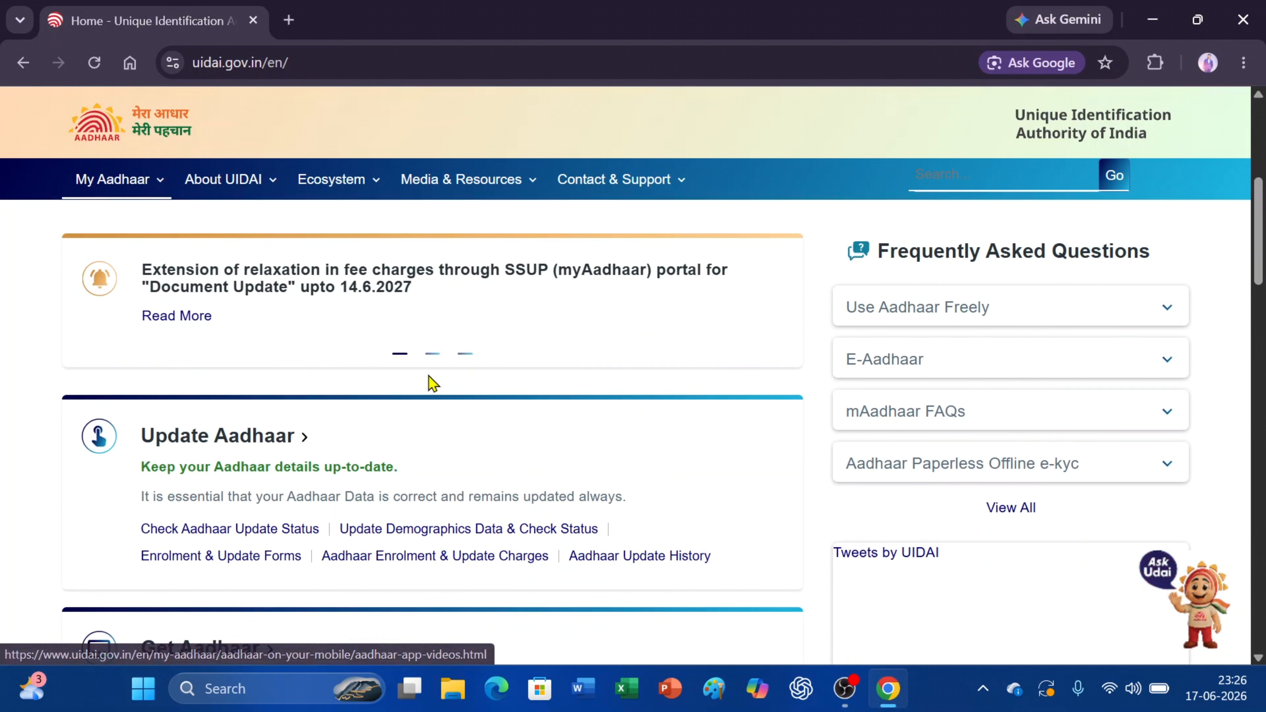
pyautogui.scroll(-4, 429, 381)
pyautogui.scroll(2, 429, 381)
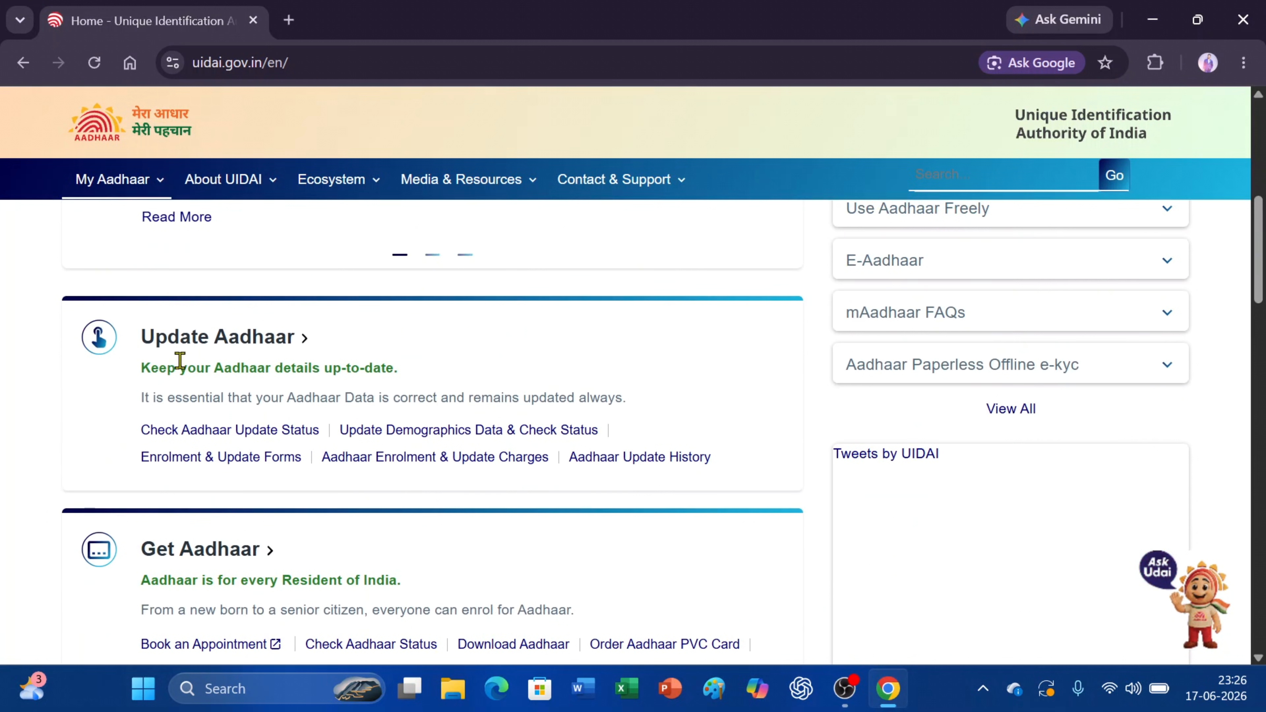
pyautogui.click(227, 342)
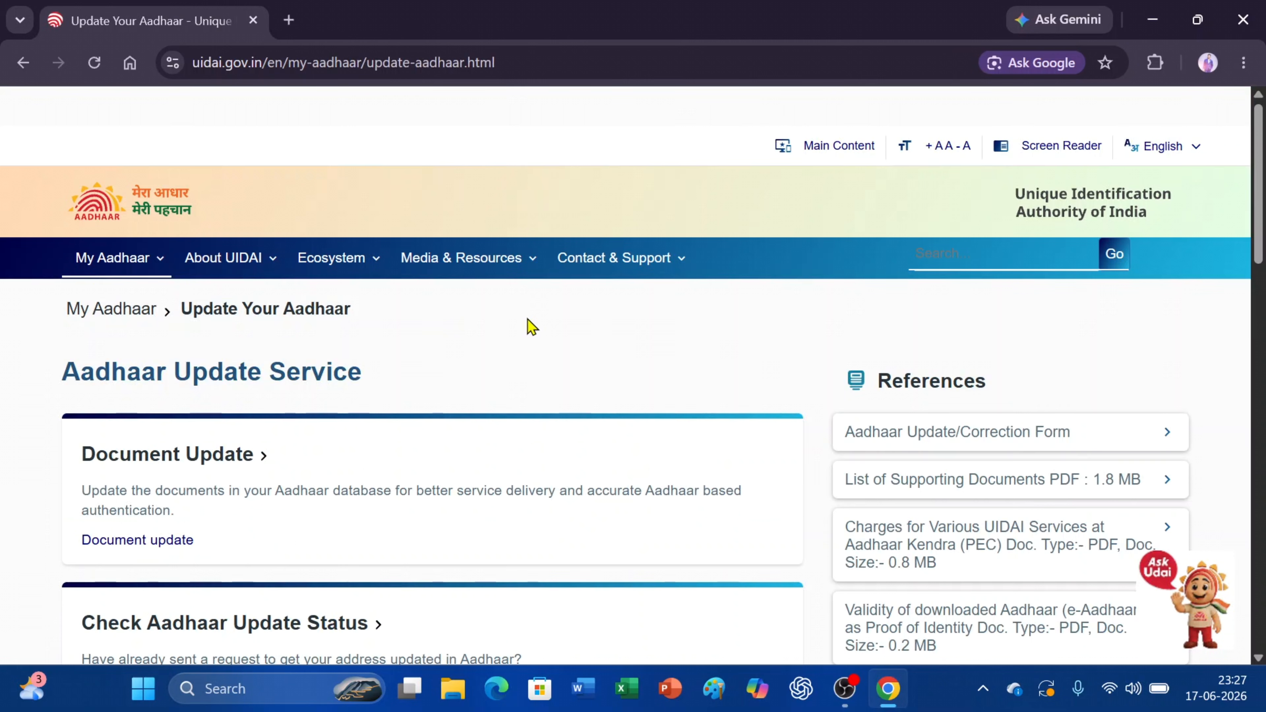
pyautogui.scroll(-2, 528, 327)
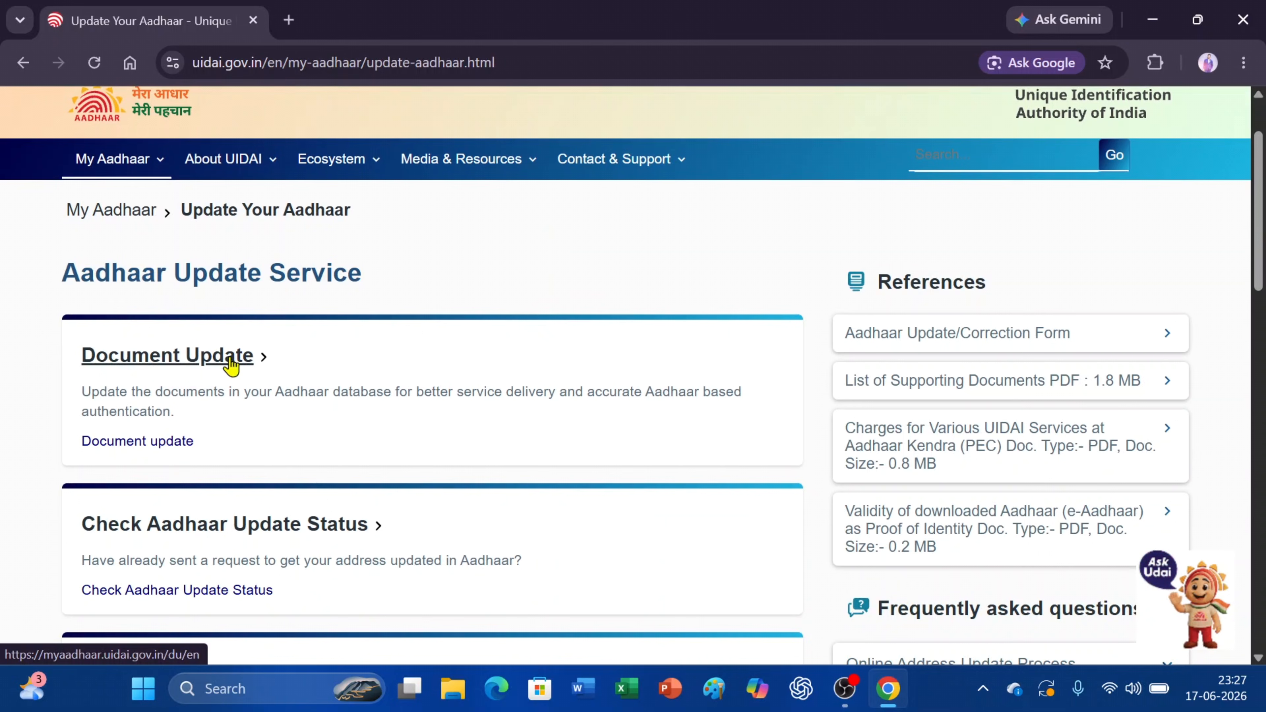
# - Follow the Document Update link to myAadhaar's document update page in a new tab
pyautogui.click(191, 370)
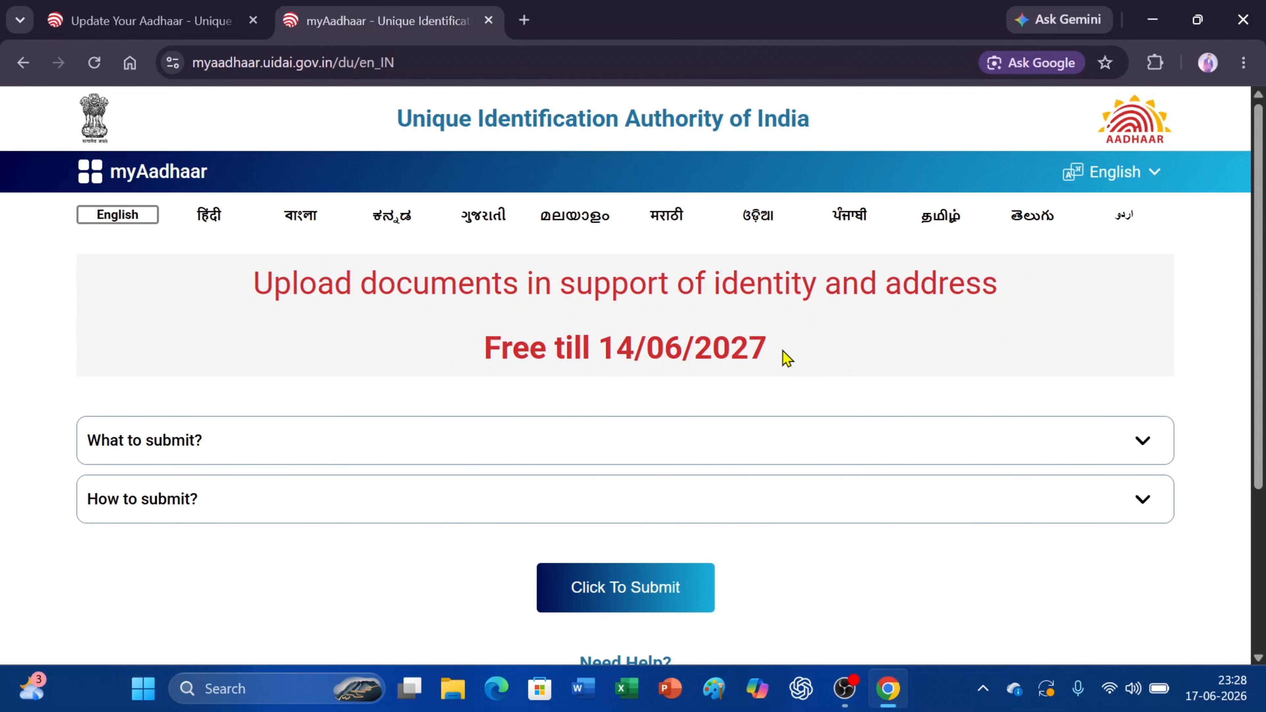
pyautogui.scroll(-4, 822, 471)
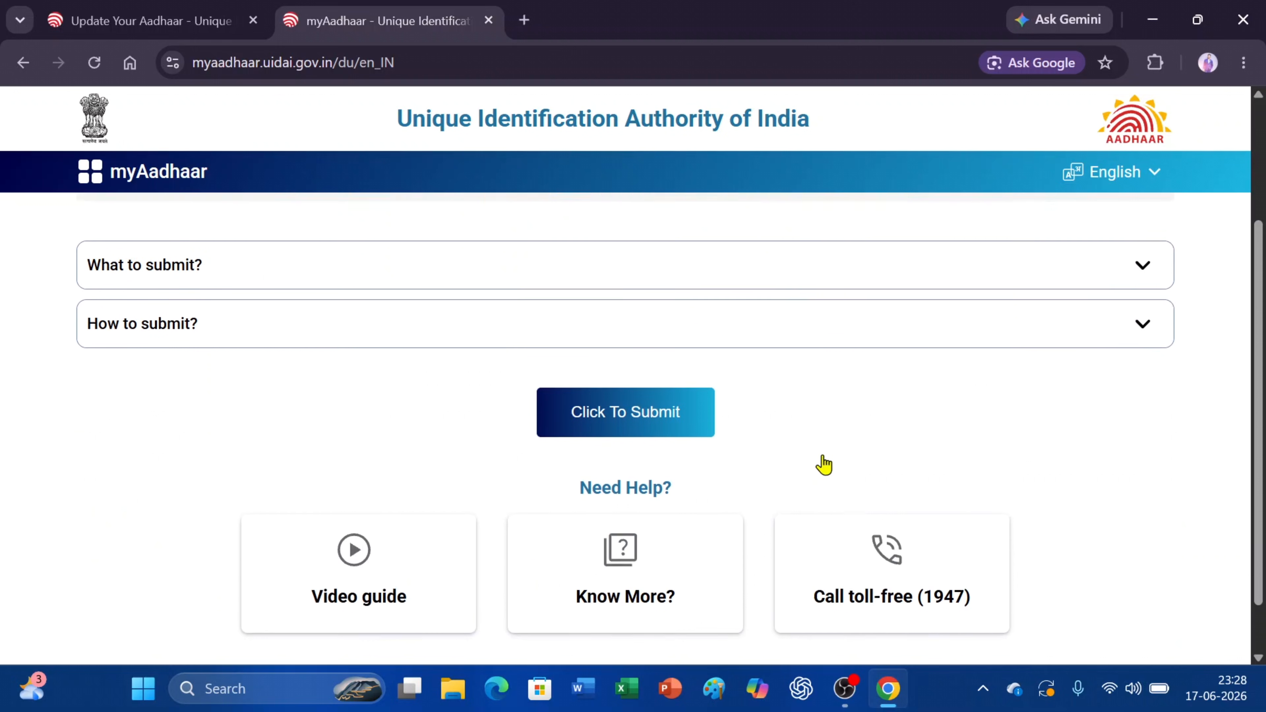
# - Go to sign-in, enter the captcha, request a login OTP and start entering it
pyautogui.click(623, 396)
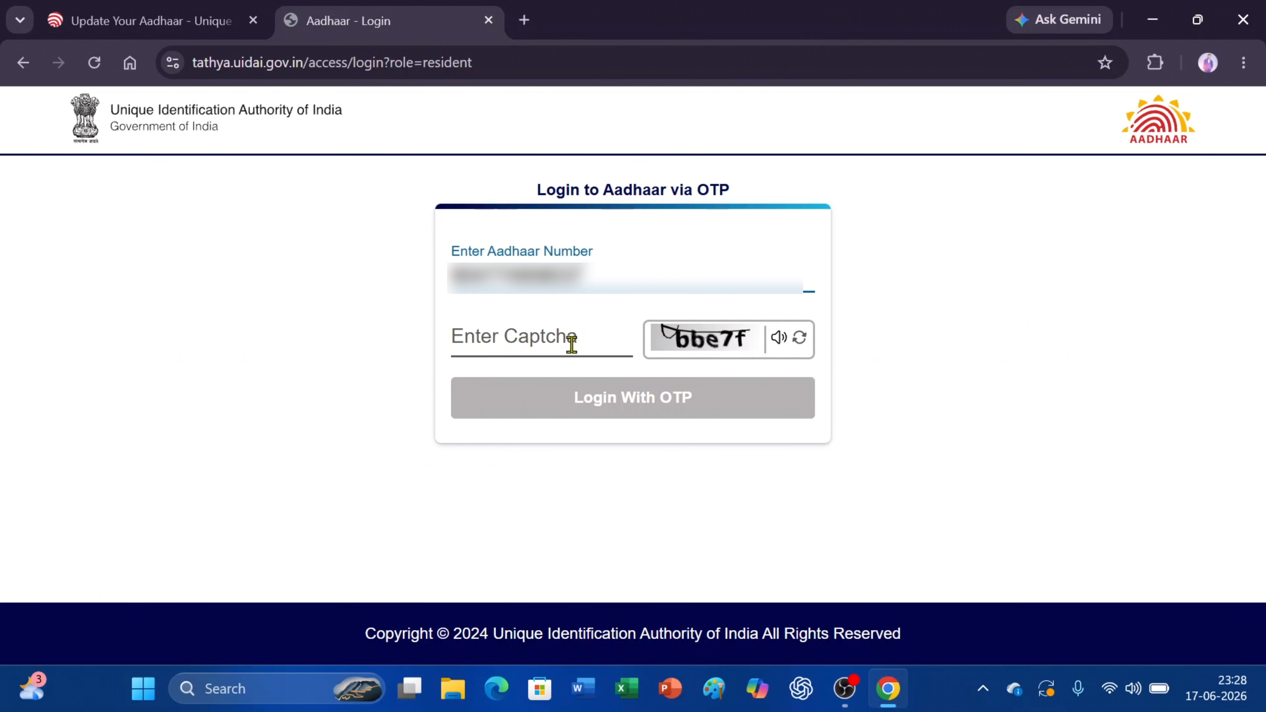
pyautogui.click(570, 344)
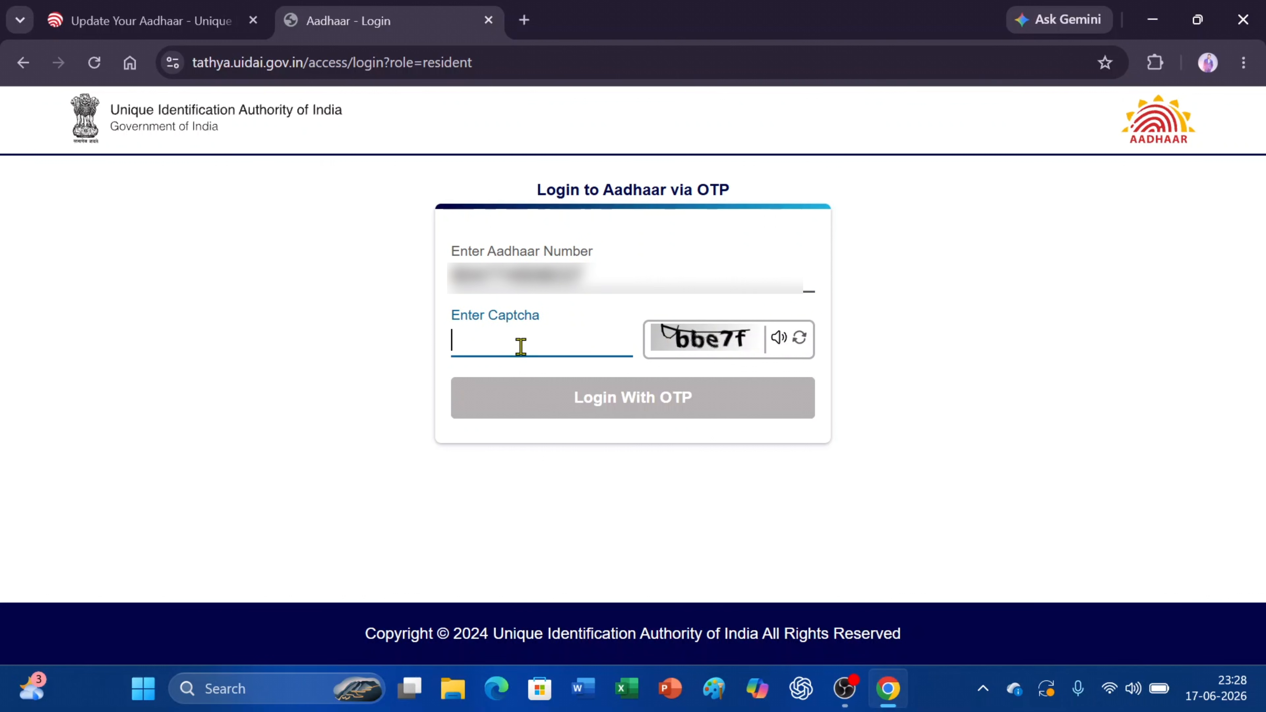
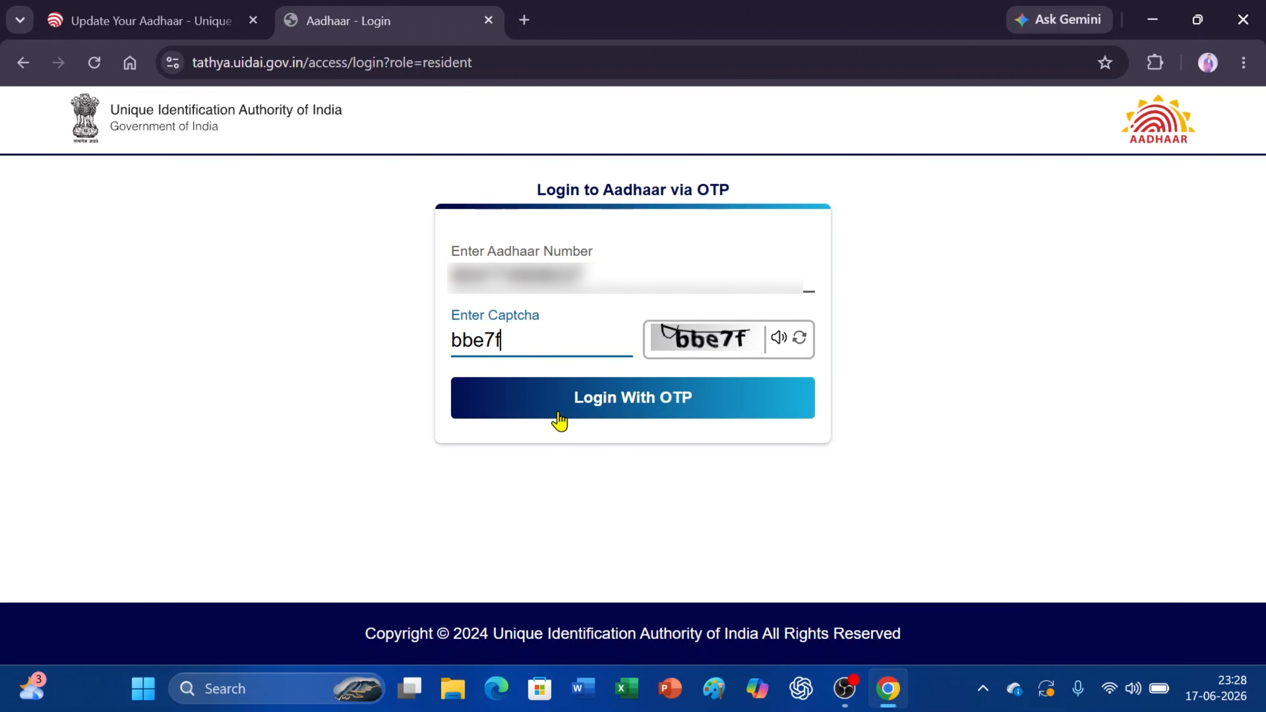
pyautogui.click(657, 415)
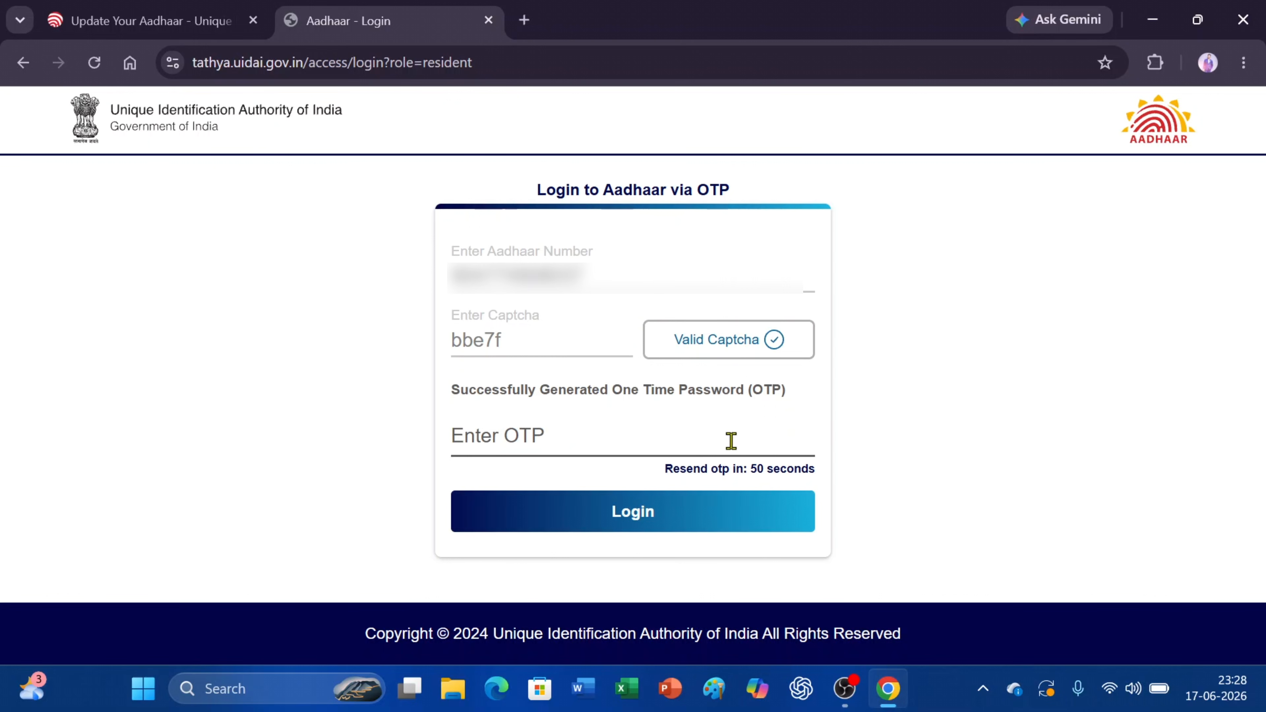
pyautogui.click(682, 444)
# - Enter the received OTP, log in, and scroll to the Document update service card
pyautogui.click(668, 526)
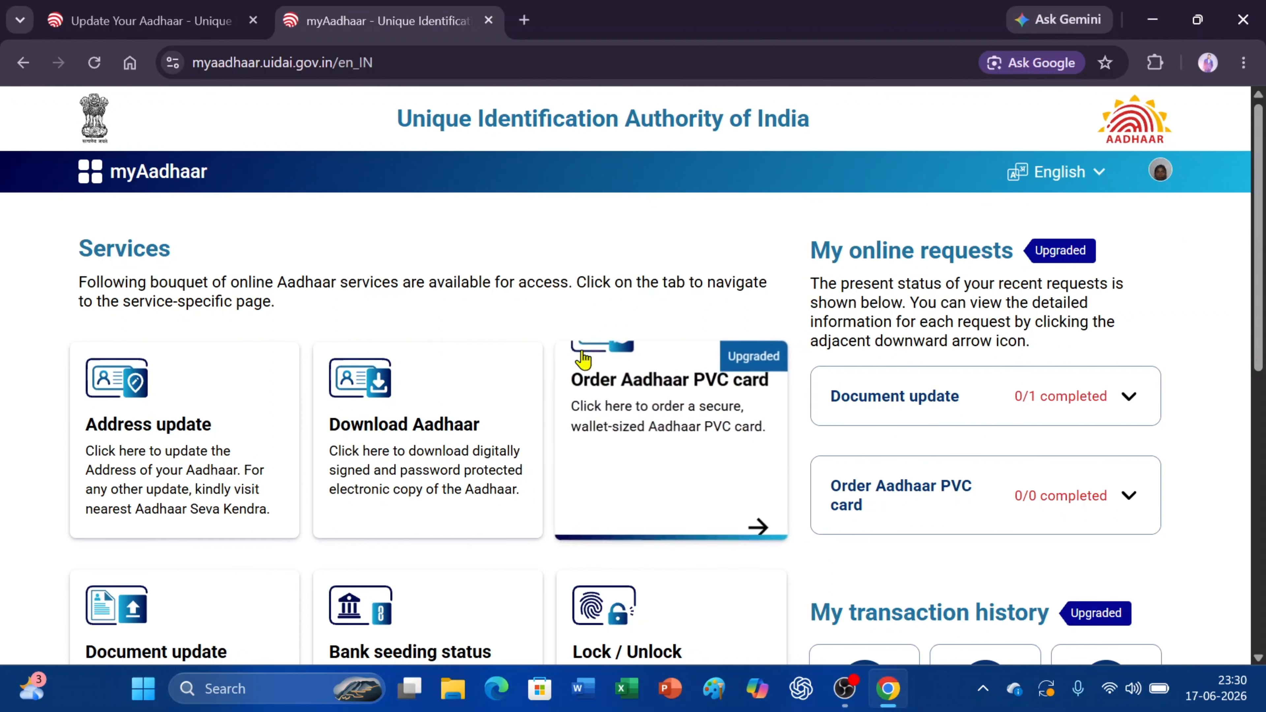
pyautogui.scroll(-5, 648, 438)
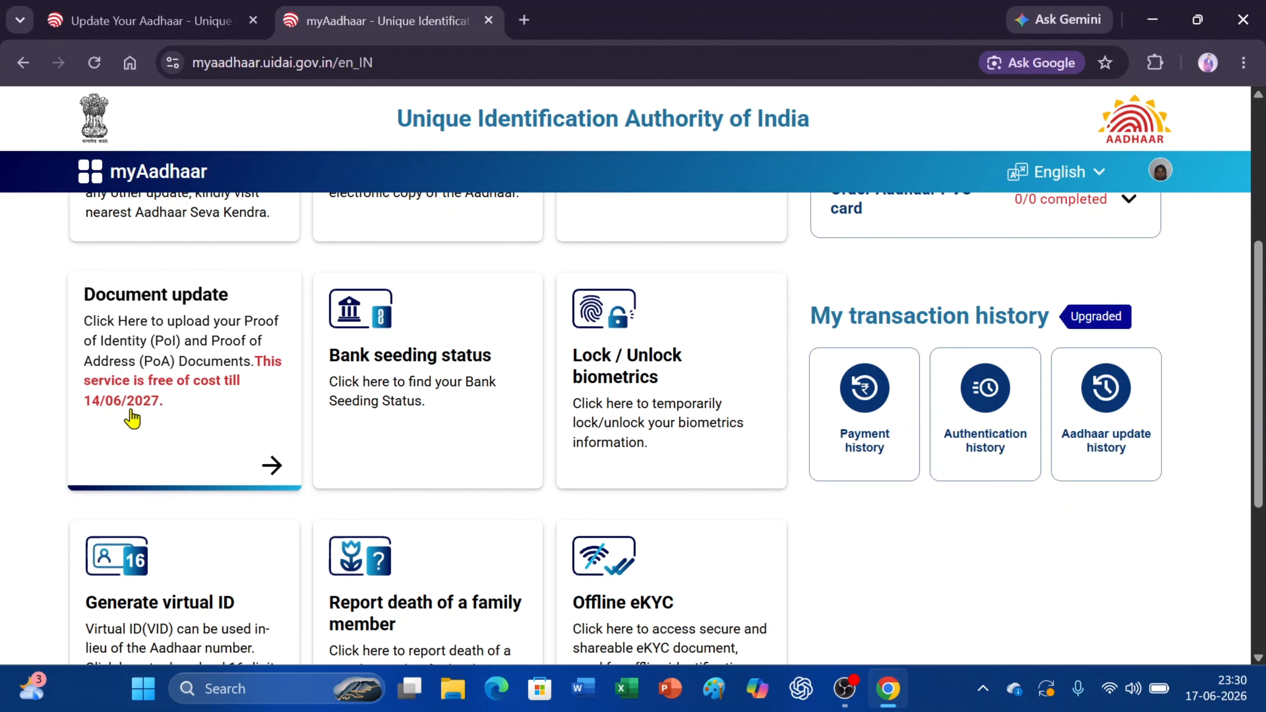
# - Start the document update request and look over its instructions page
pyautogui.click(270, 475)
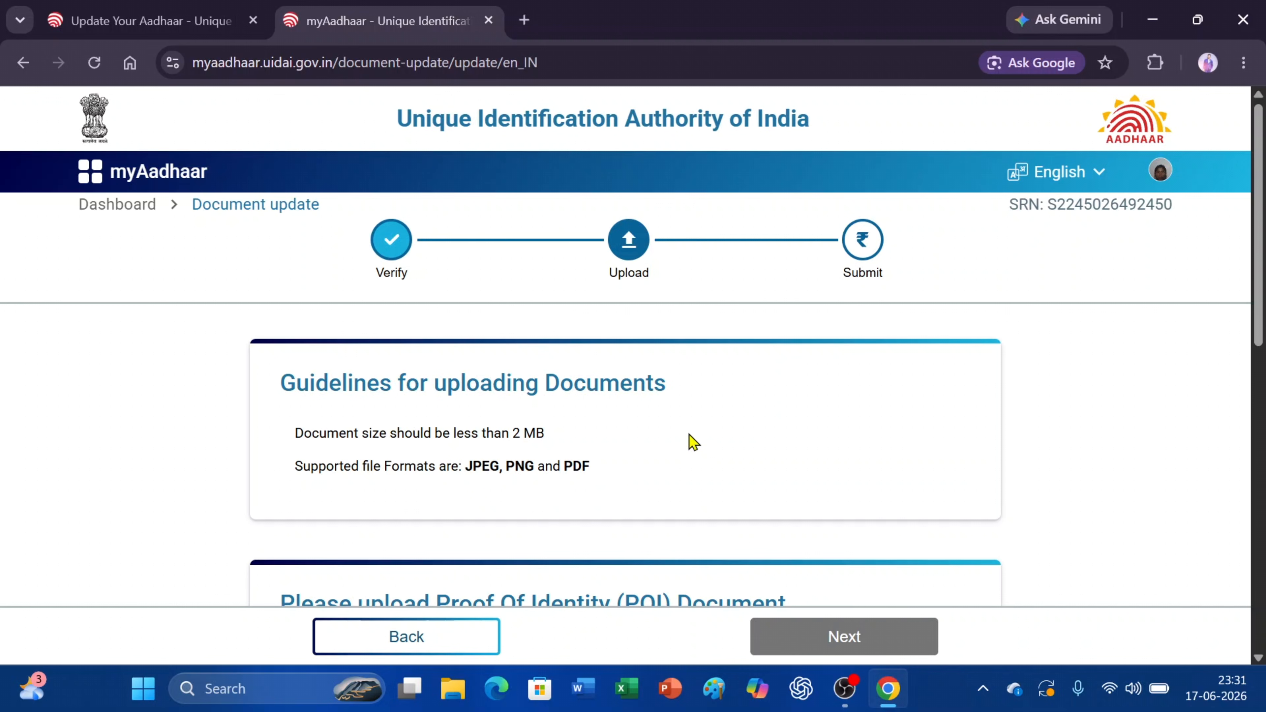
pyautogui.scroll(-2, 692, 442)
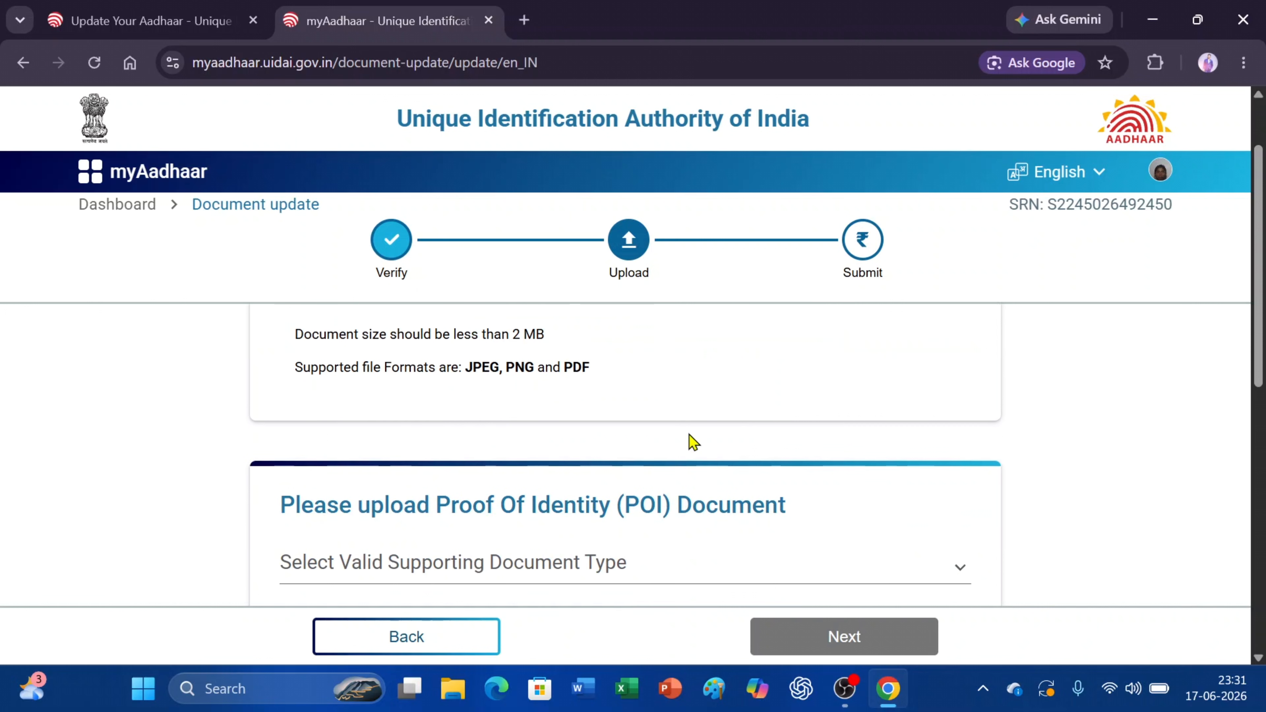
pyautogui.scroll(2, 693, 441)
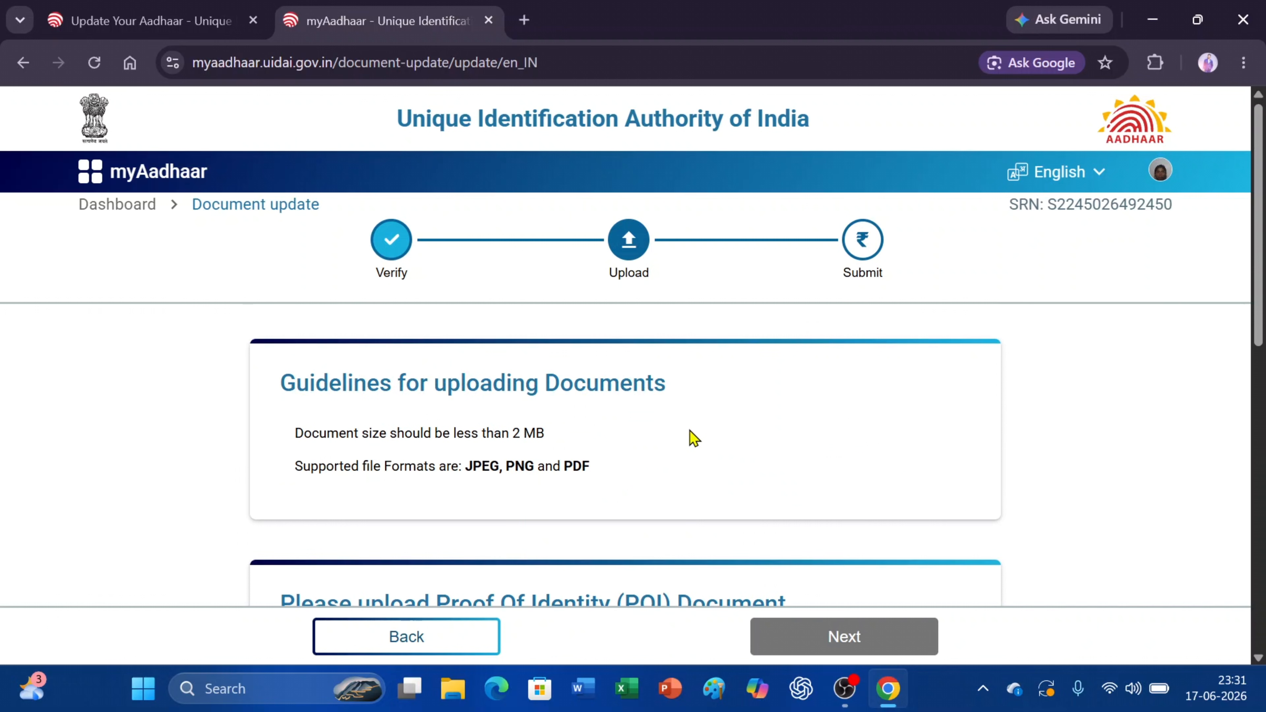
pyautogui.scroll(-4, 694, 439)
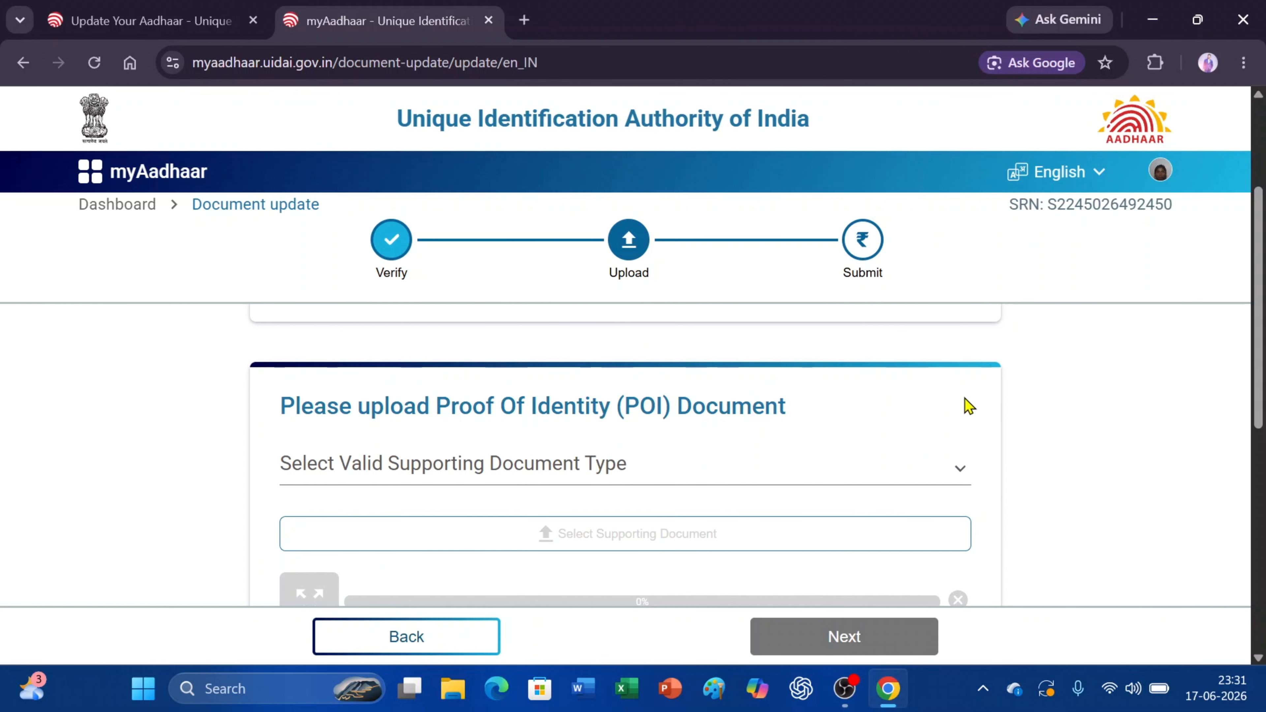
pyautogui.scroll(-5, 1100, 390)
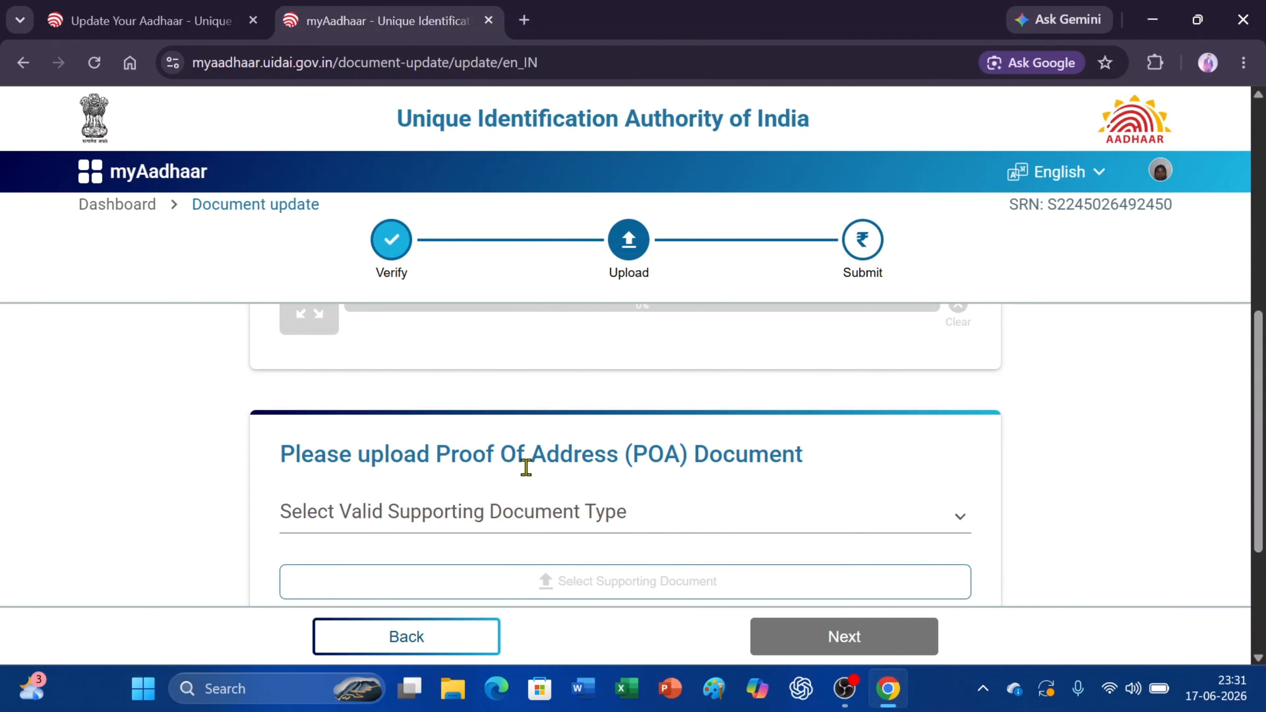
pyautogui.scroll(3, 858, 466)
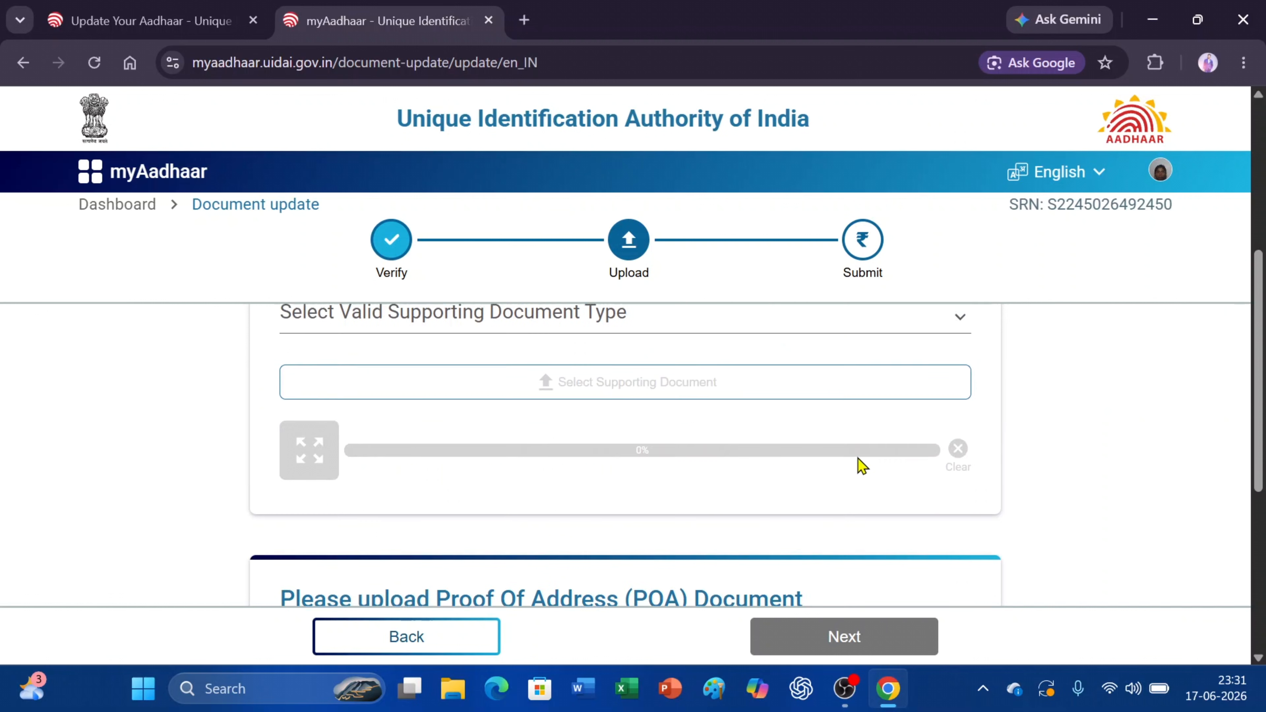
pyautogui.scroll(1, 861, 466)
pyautogui.scroll(-4, 862, 466)
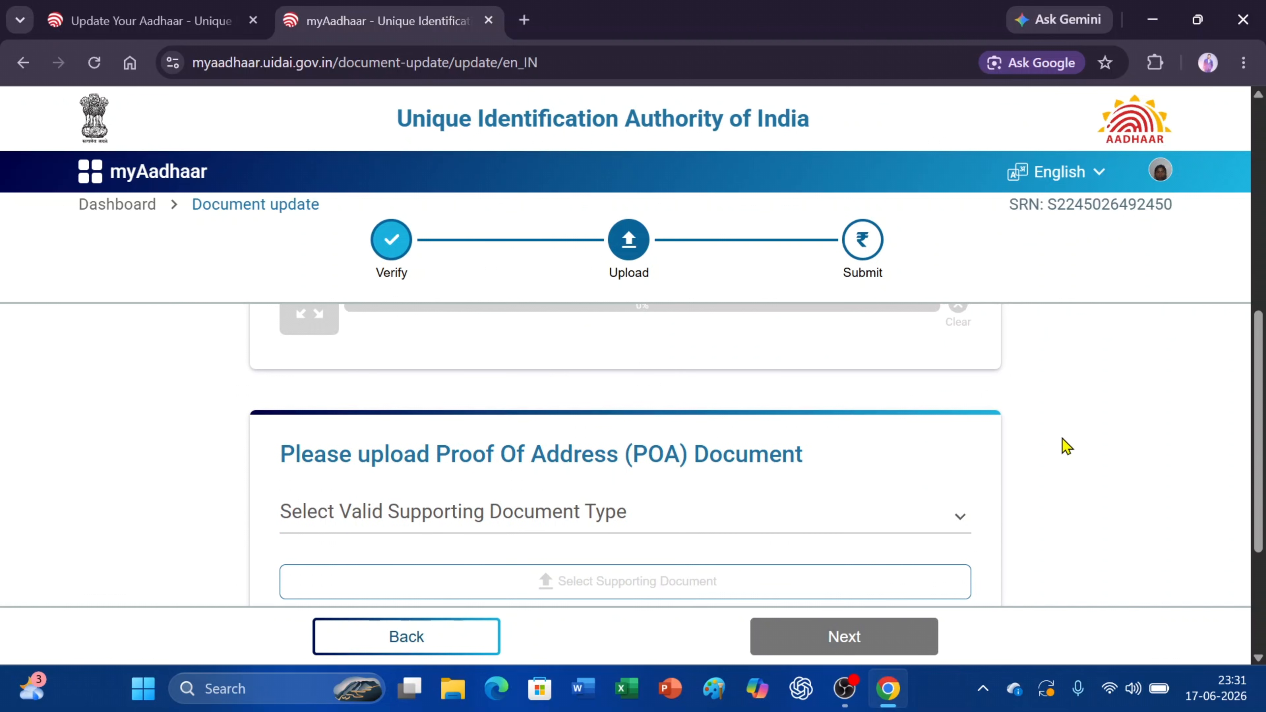
pyautogui.scroll(2, 1066, 442)
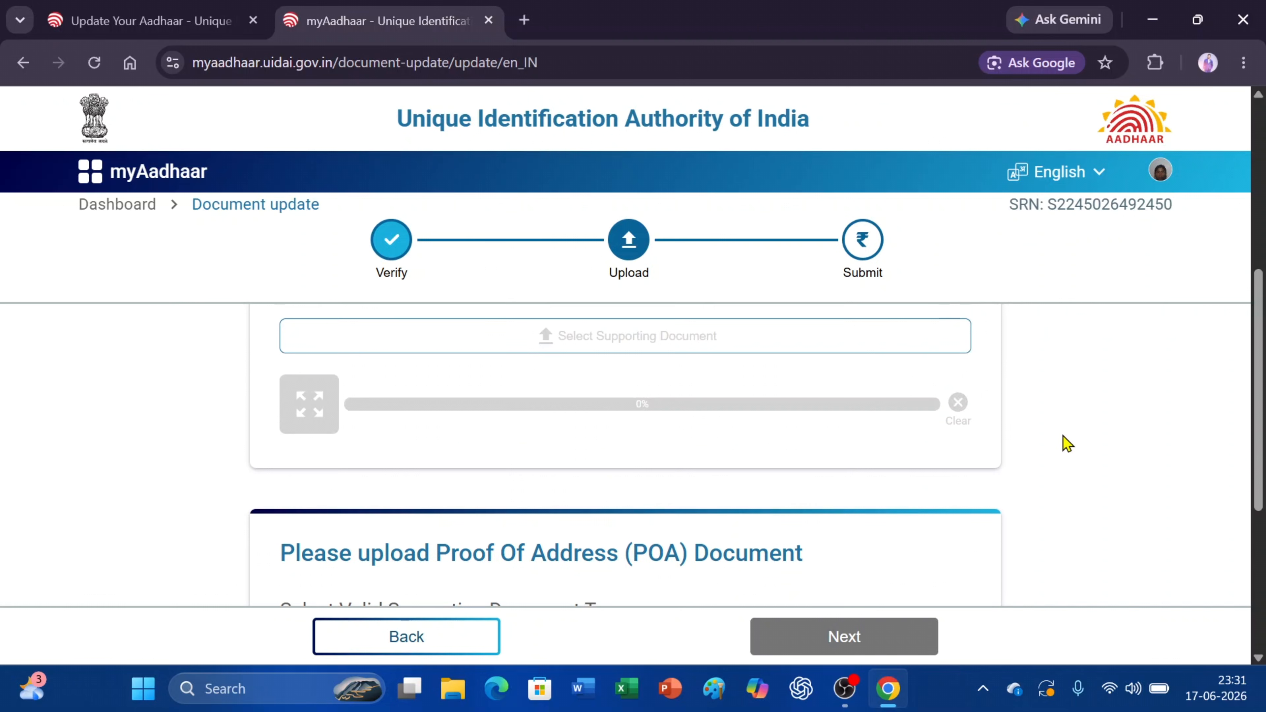
pyautogui.scroll(2, 1066, 443)
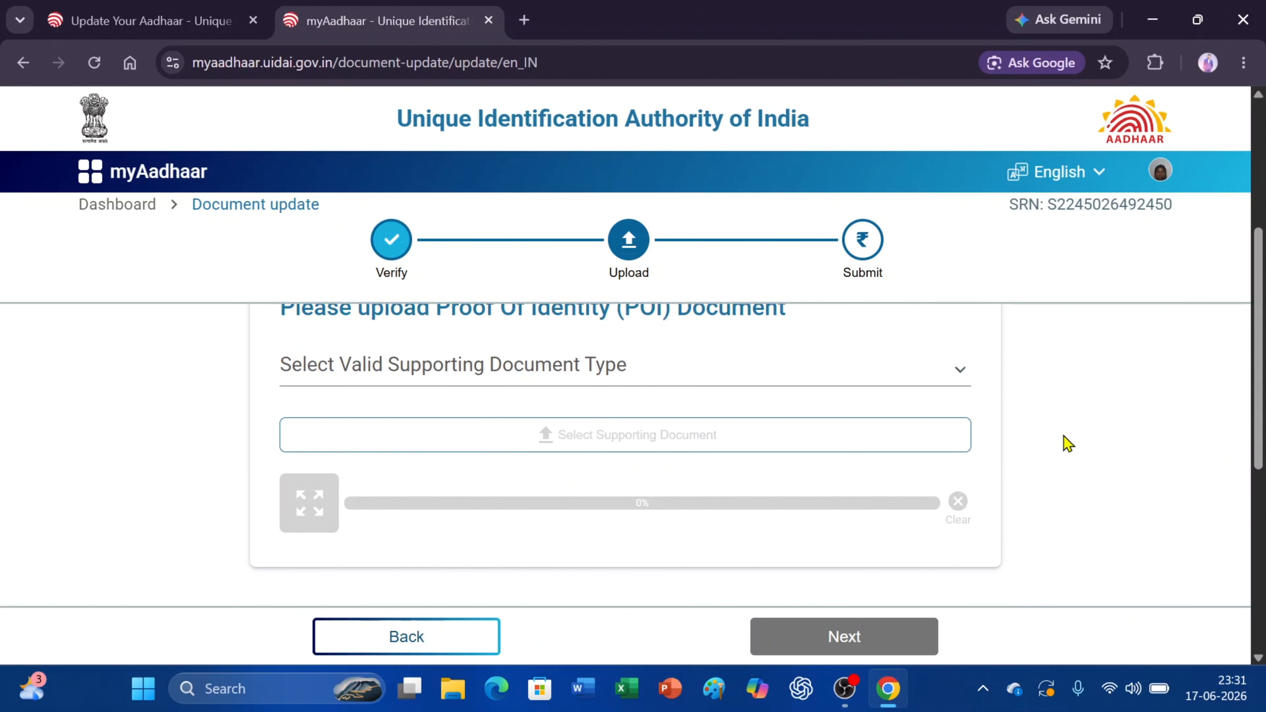
pyautogui.scroll(2, 1066, 443)
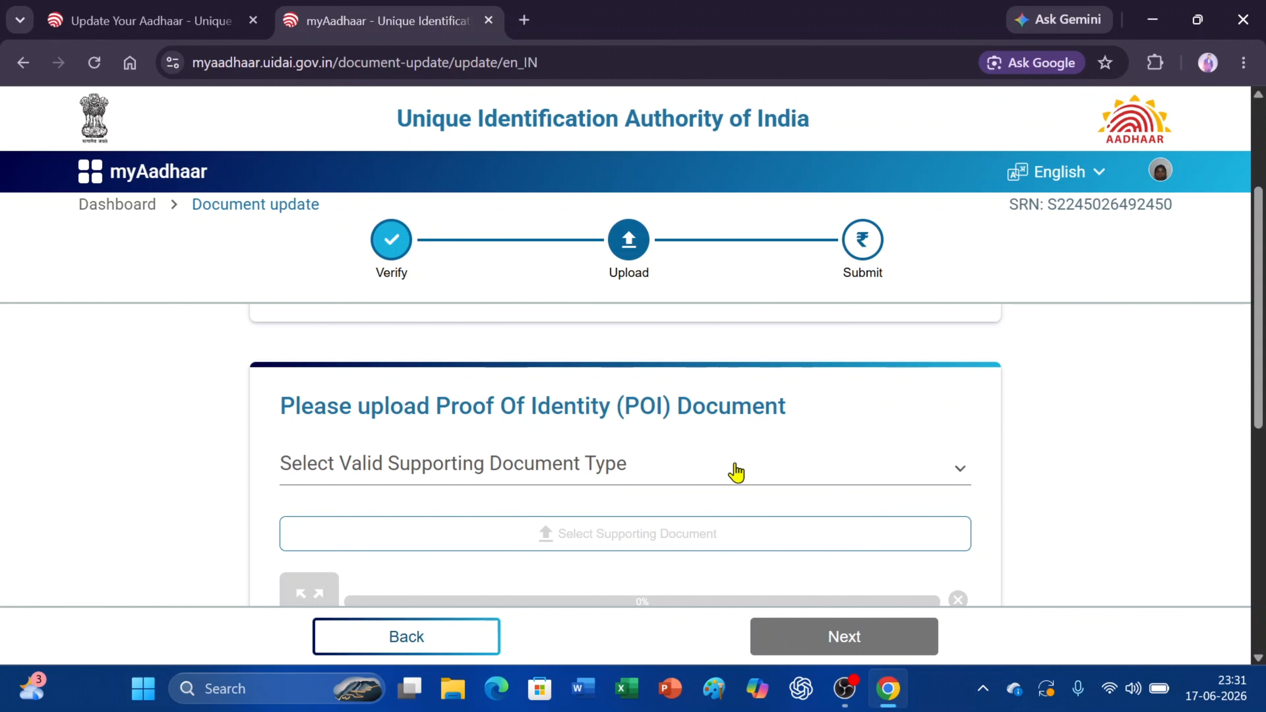
# - Choose Voter Identity Card / e-Voter Identity Card as identity proof and accept the Document Advisory
pyautogui.click(954, 476)
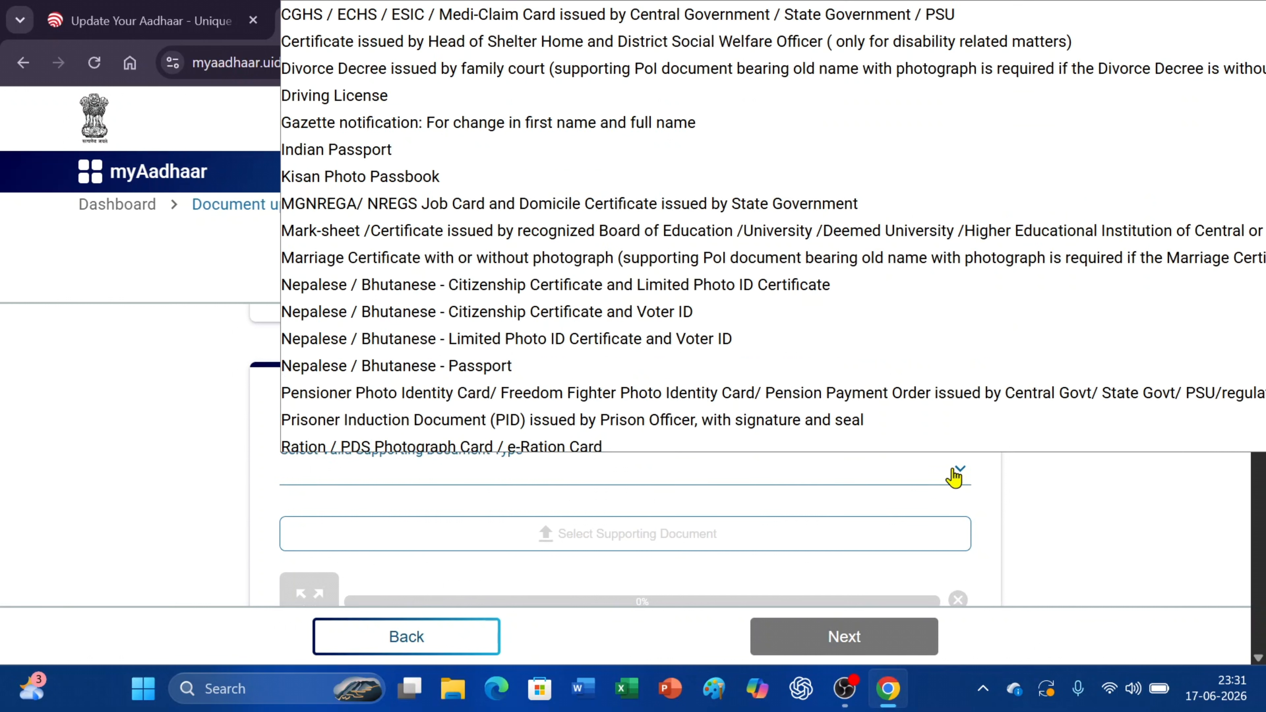
pyautogui.scroll(-1, 692, 444)
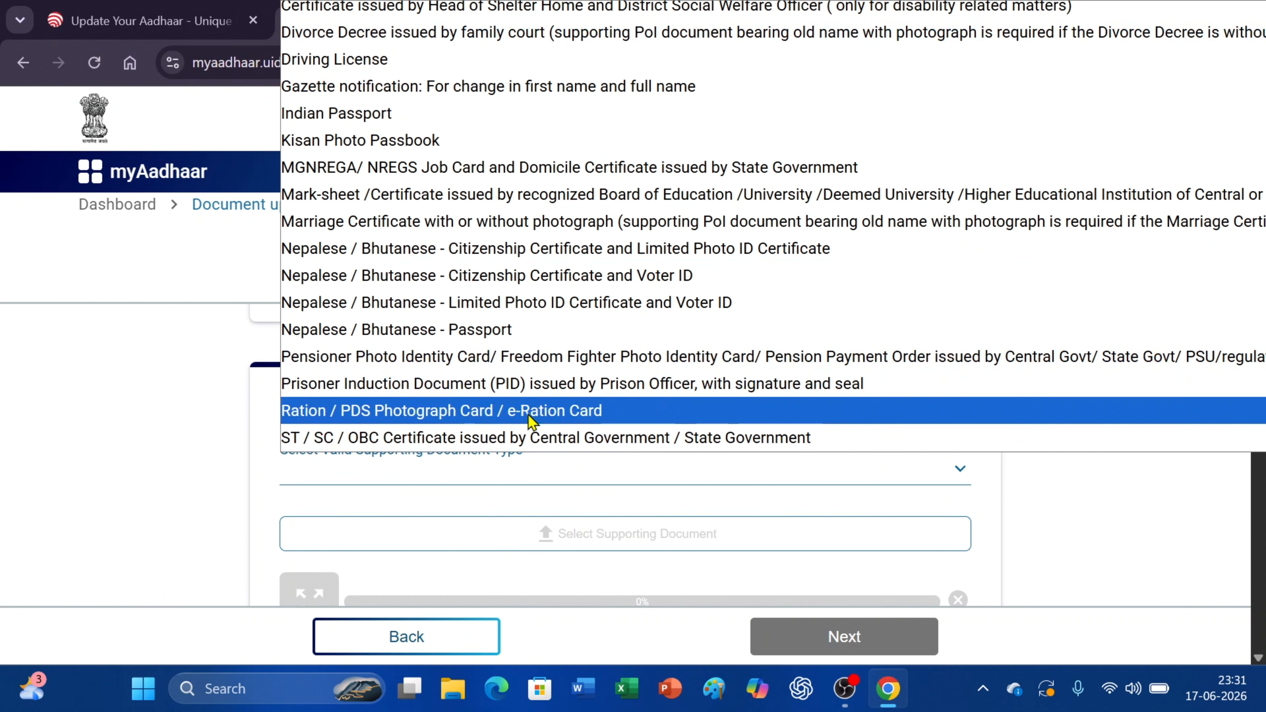
pyautogui.scroll(1, 488, 164)
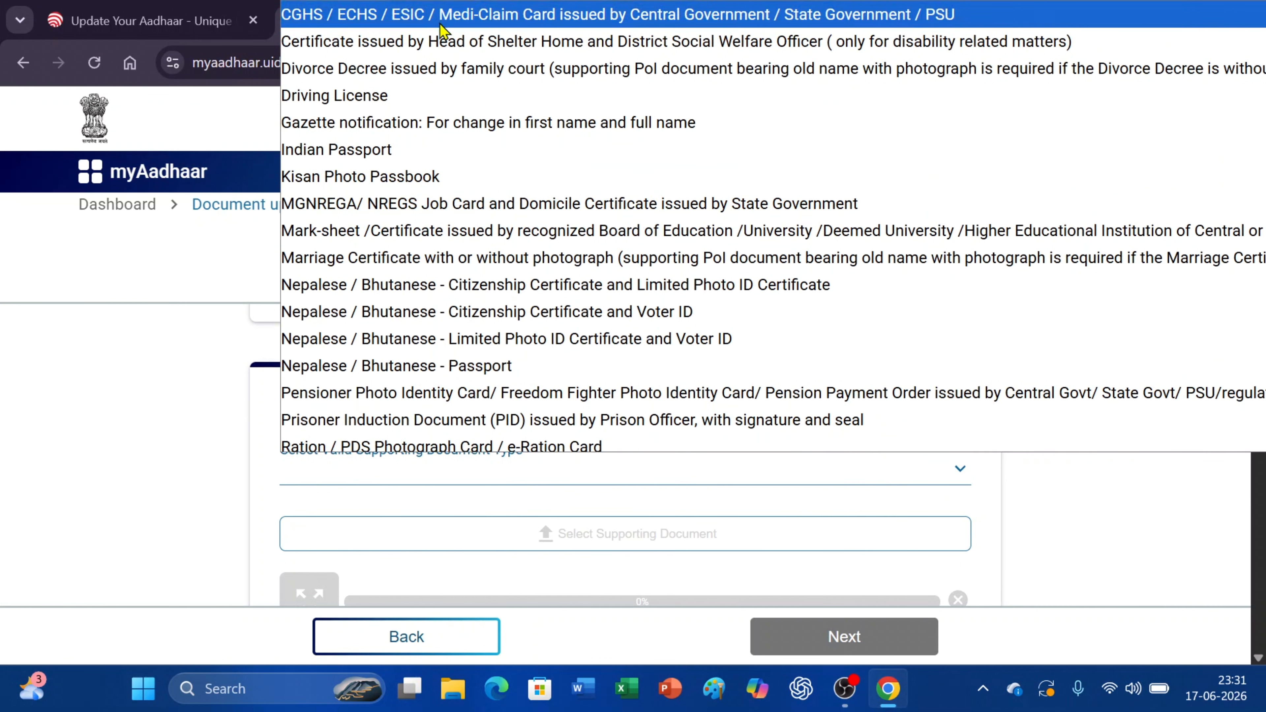
pyautogui.scroll(-2, 496, 399)
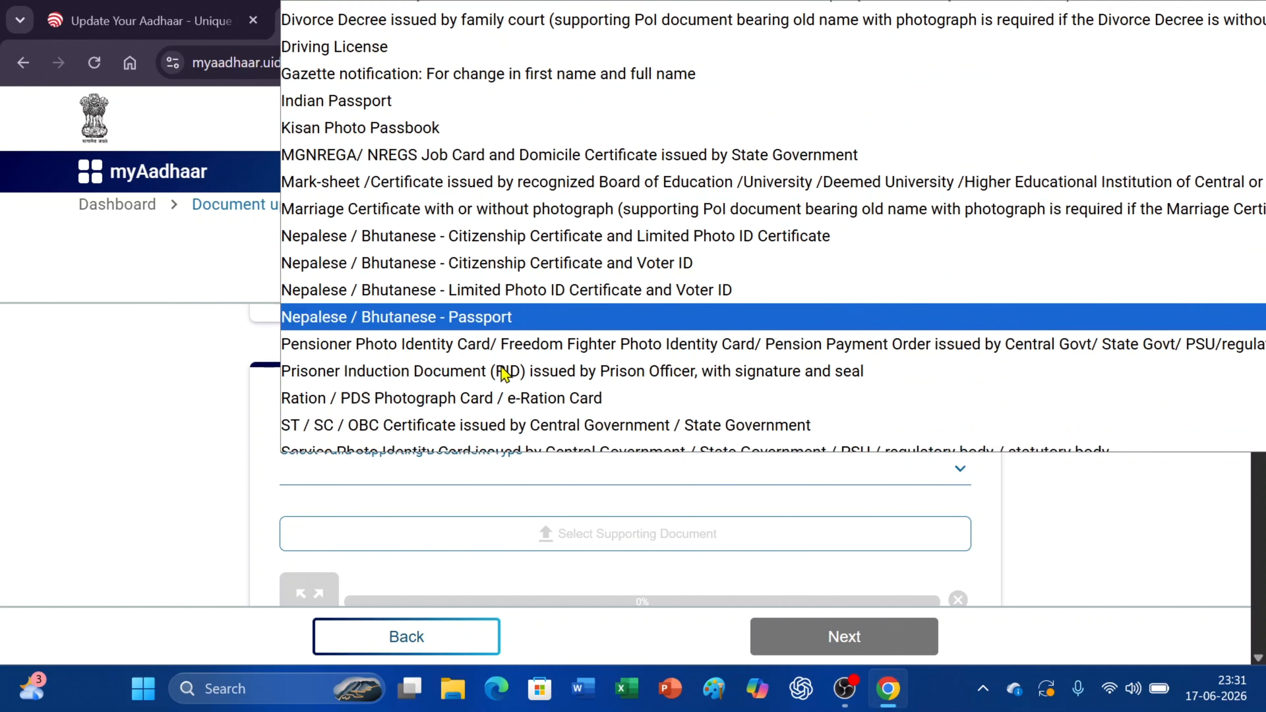
pyautogui.scroll(-7, 503, 375)
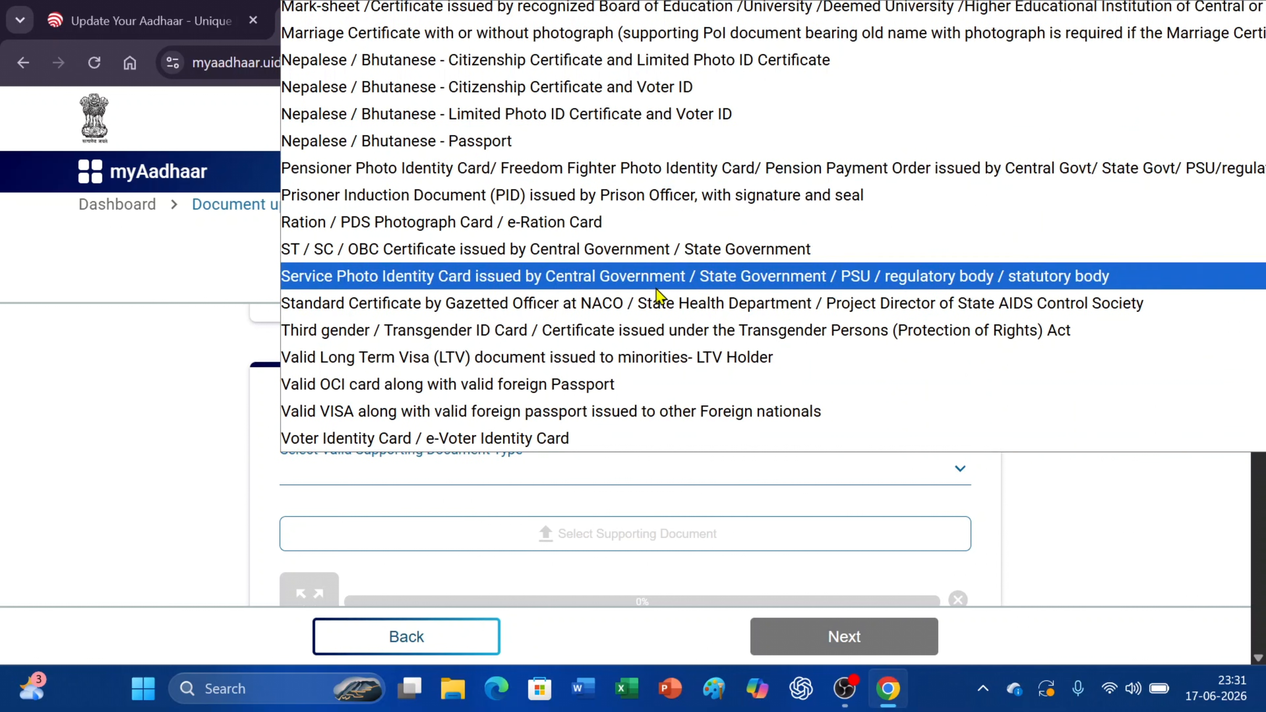
pyautogui.scroll(3, 509, 178)
pyautogui.scroll(-3, 688, 220)
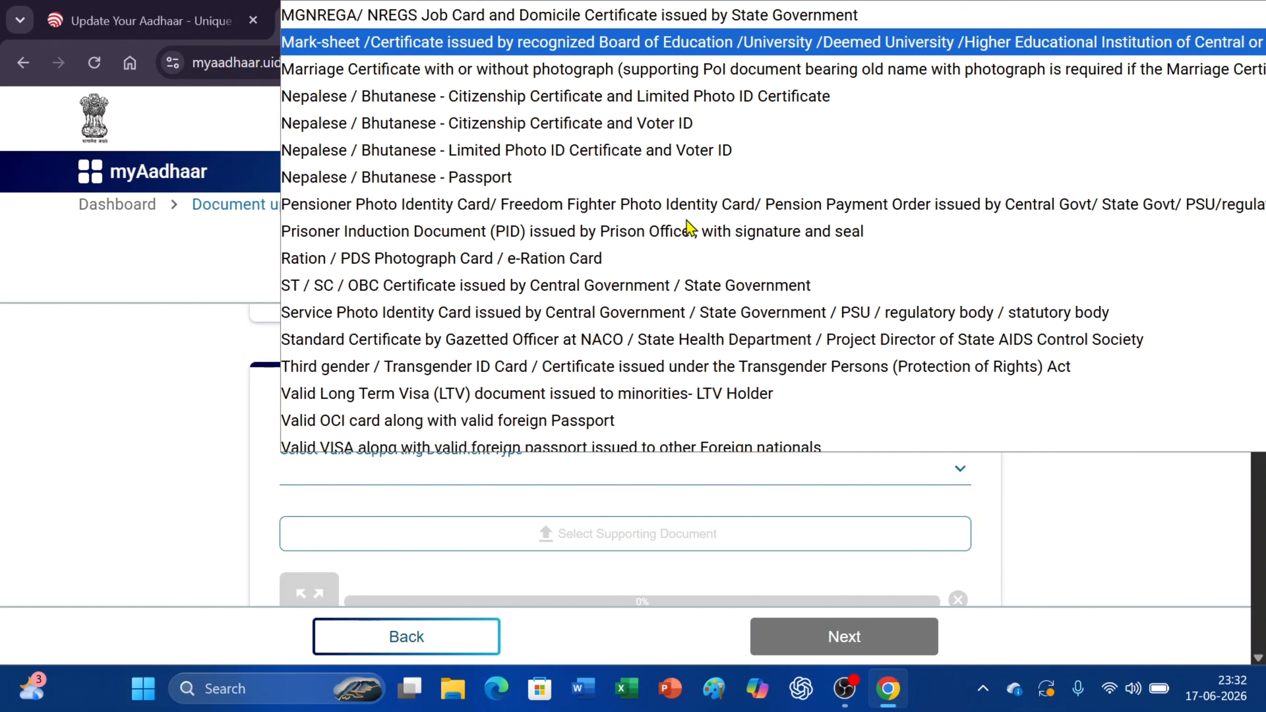
pyautogui.scroll(-1, 688, 227)
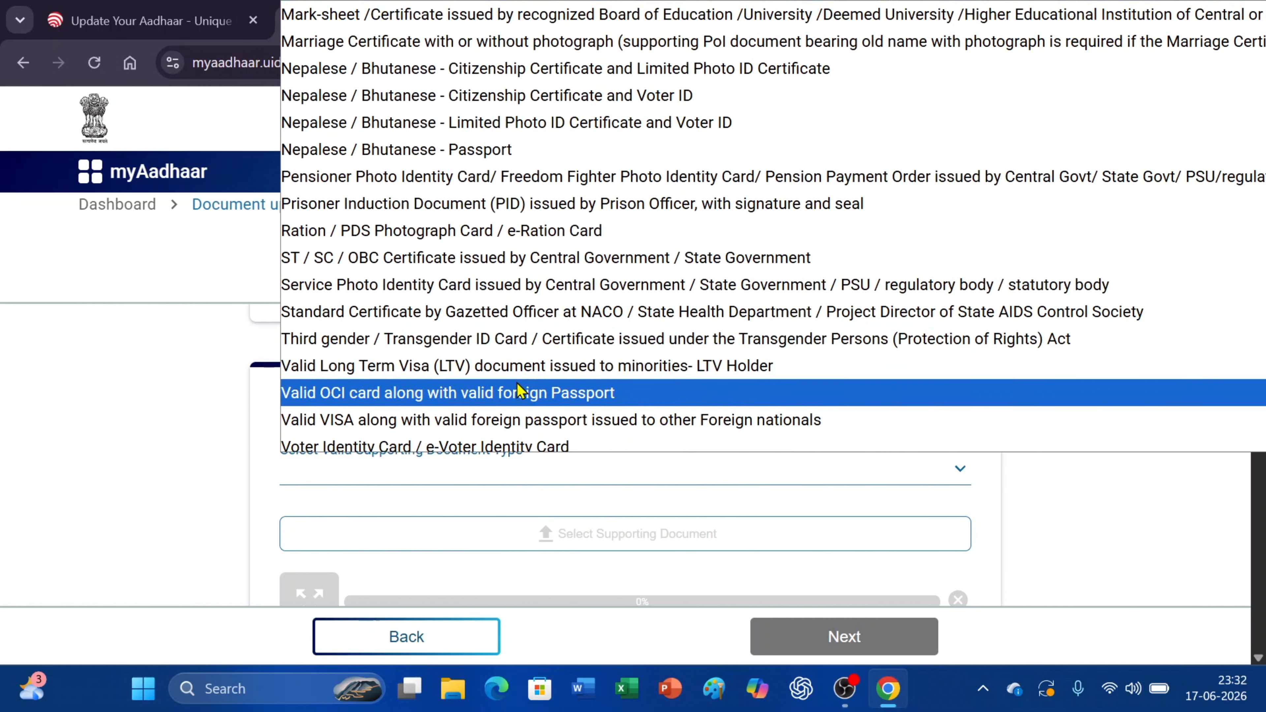
pyautogui.scroll(-1, 555, 383)
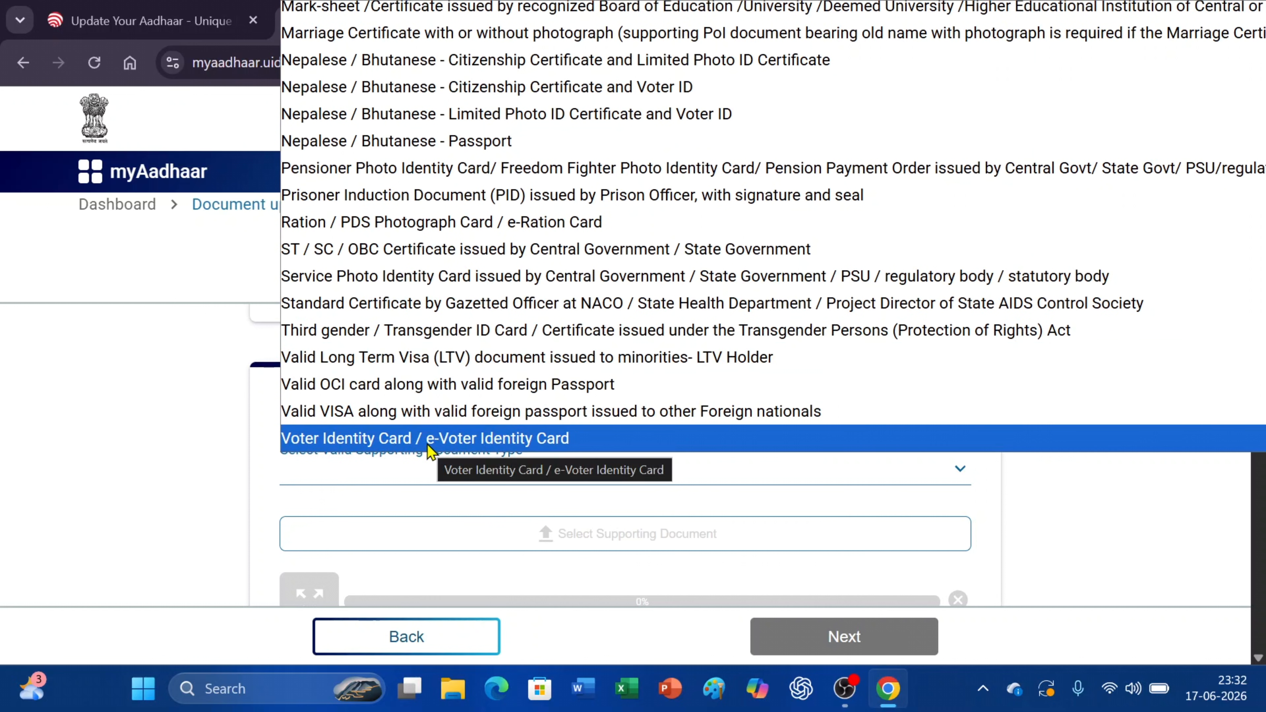
pyautogui.click(589, 439)
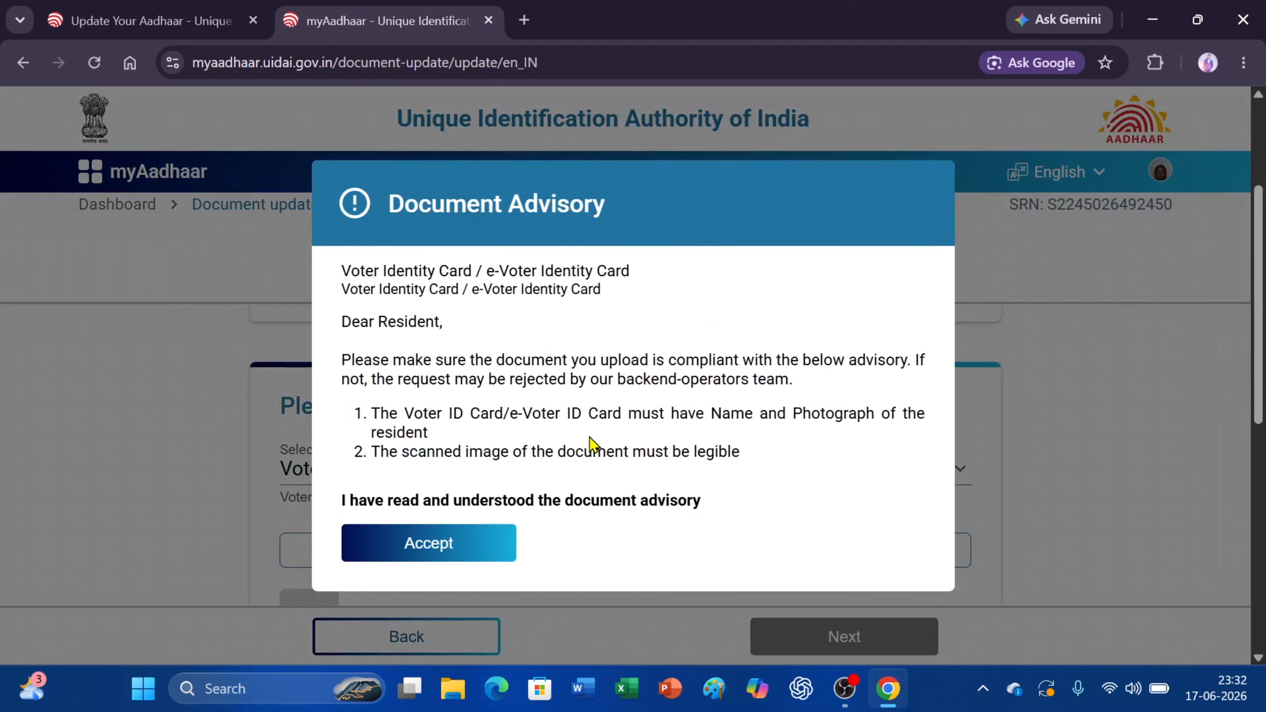
pyautogui.click(451, 558)
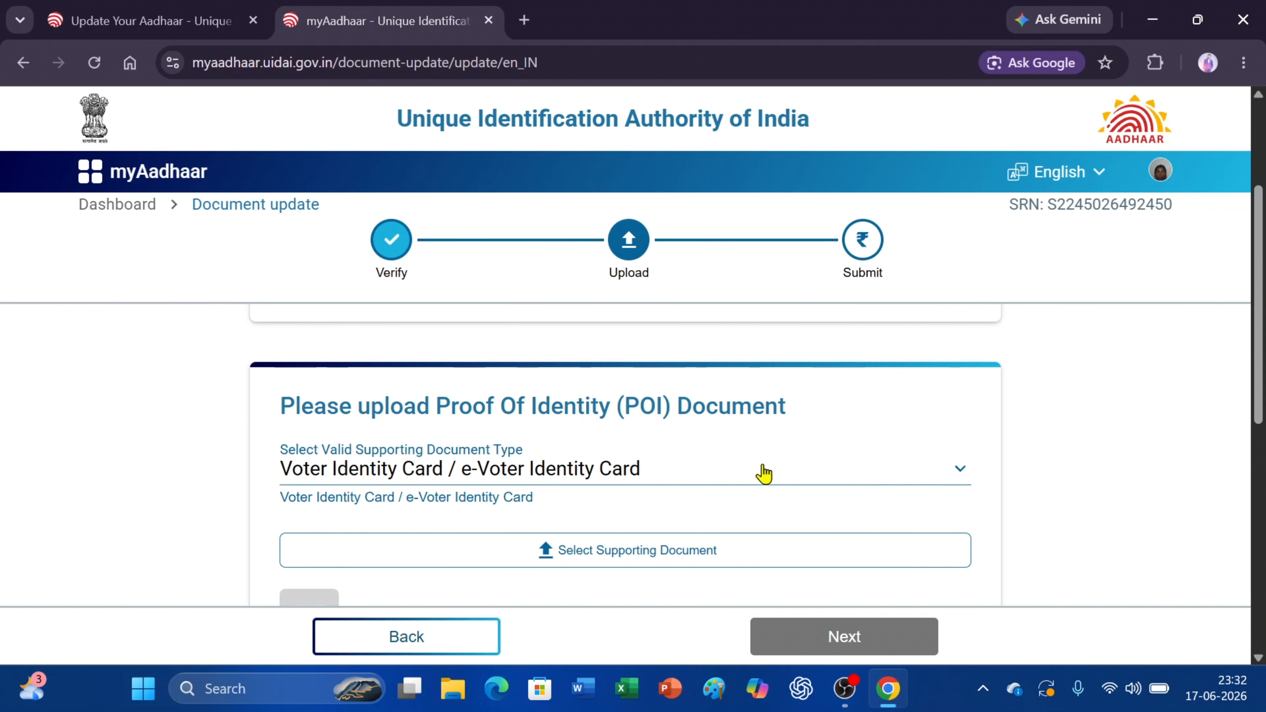
pyautogui.scroll(-3, 570, 384)
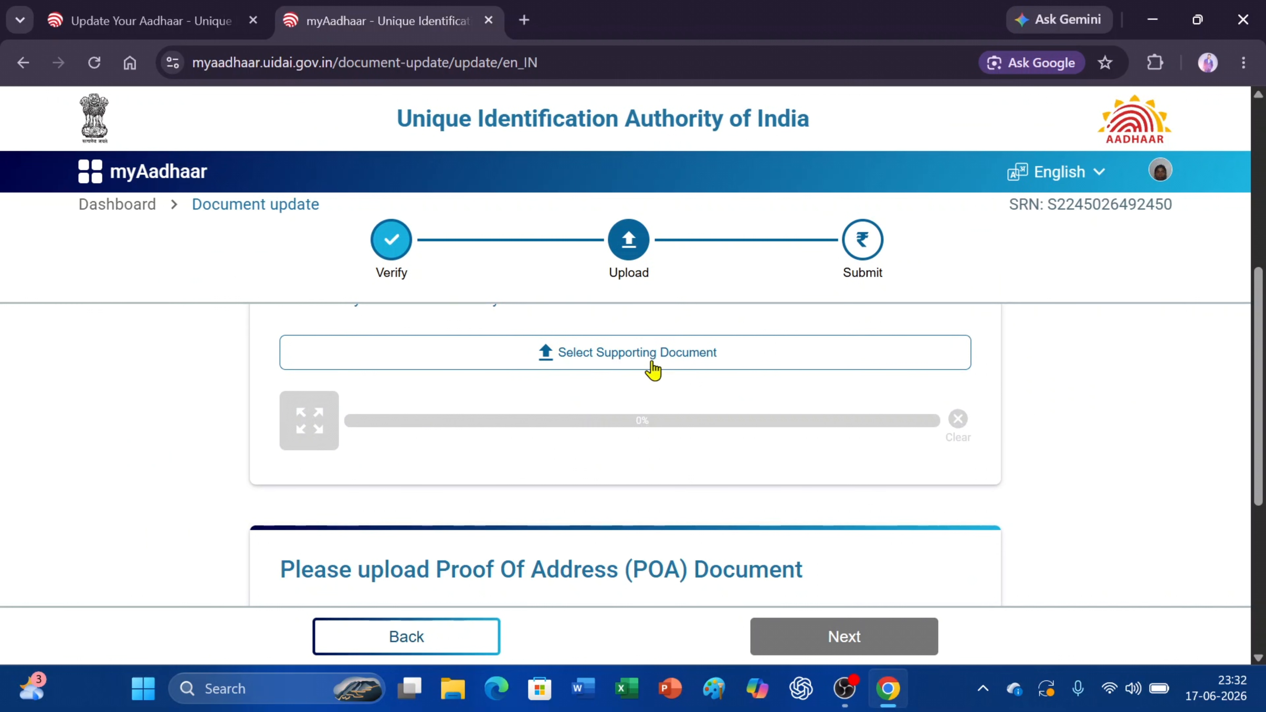
# - Upload the Voter Card file from Downloads as the identity proof document
pyautogui.click(638, 370)
pyautogui.click(540, 441)
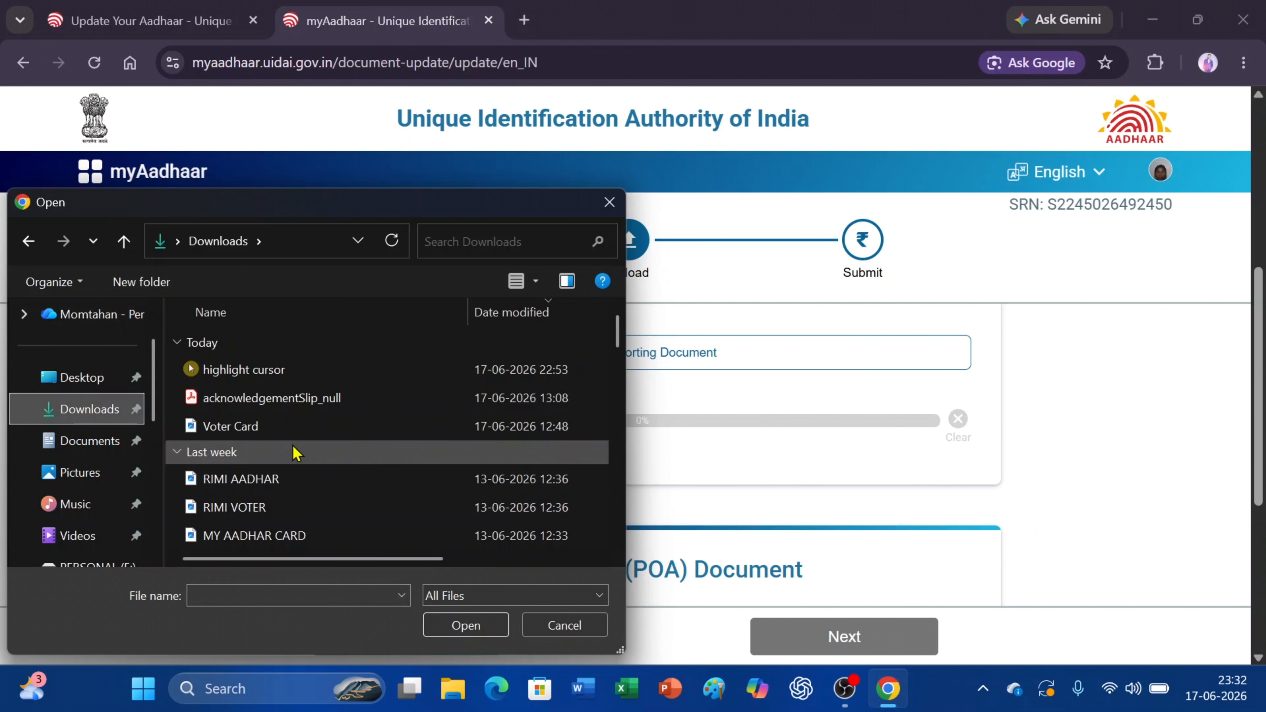
pyautogui.click(363, 433)
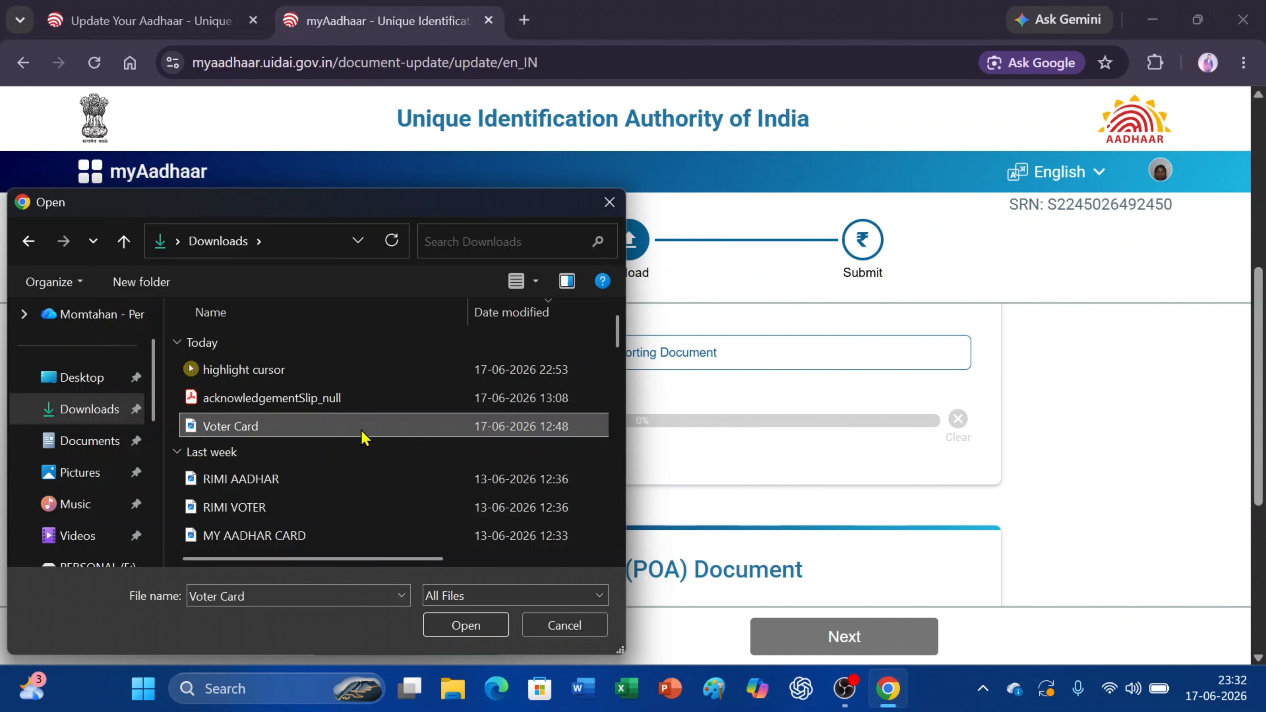
pyautogui.click(465, 626)
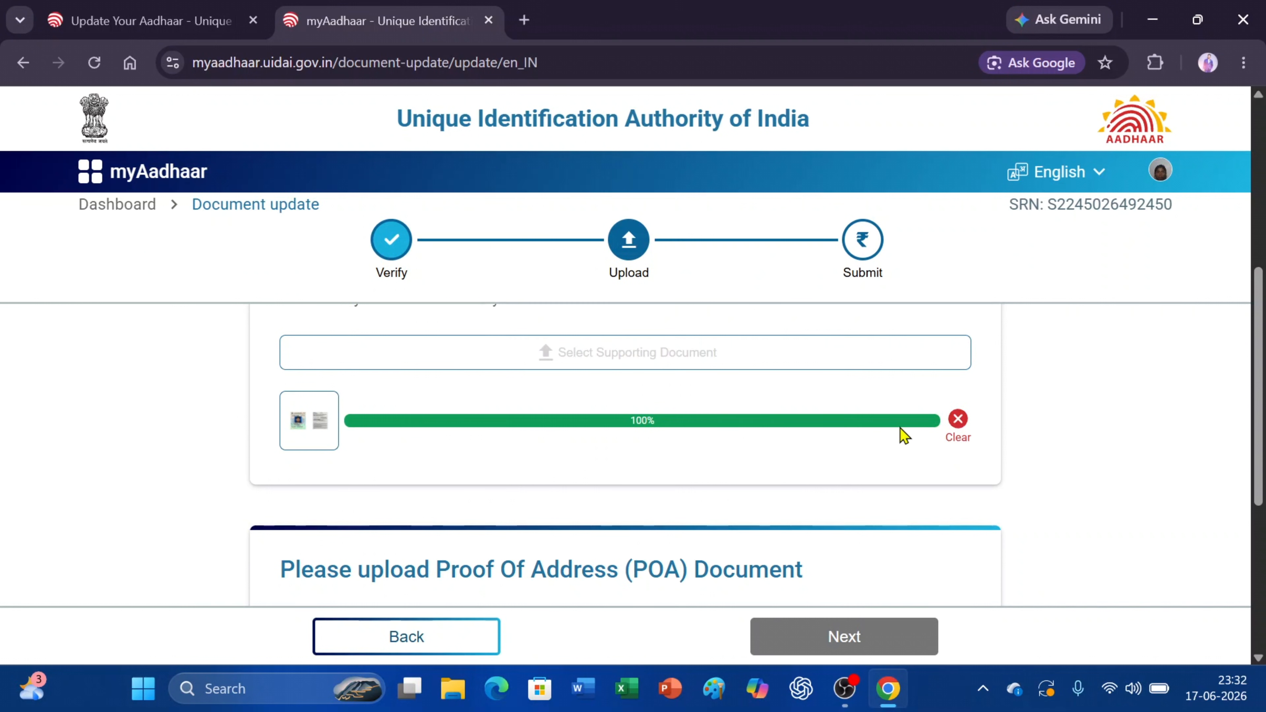
pyautogui.scroll(-4, 1142, 402)
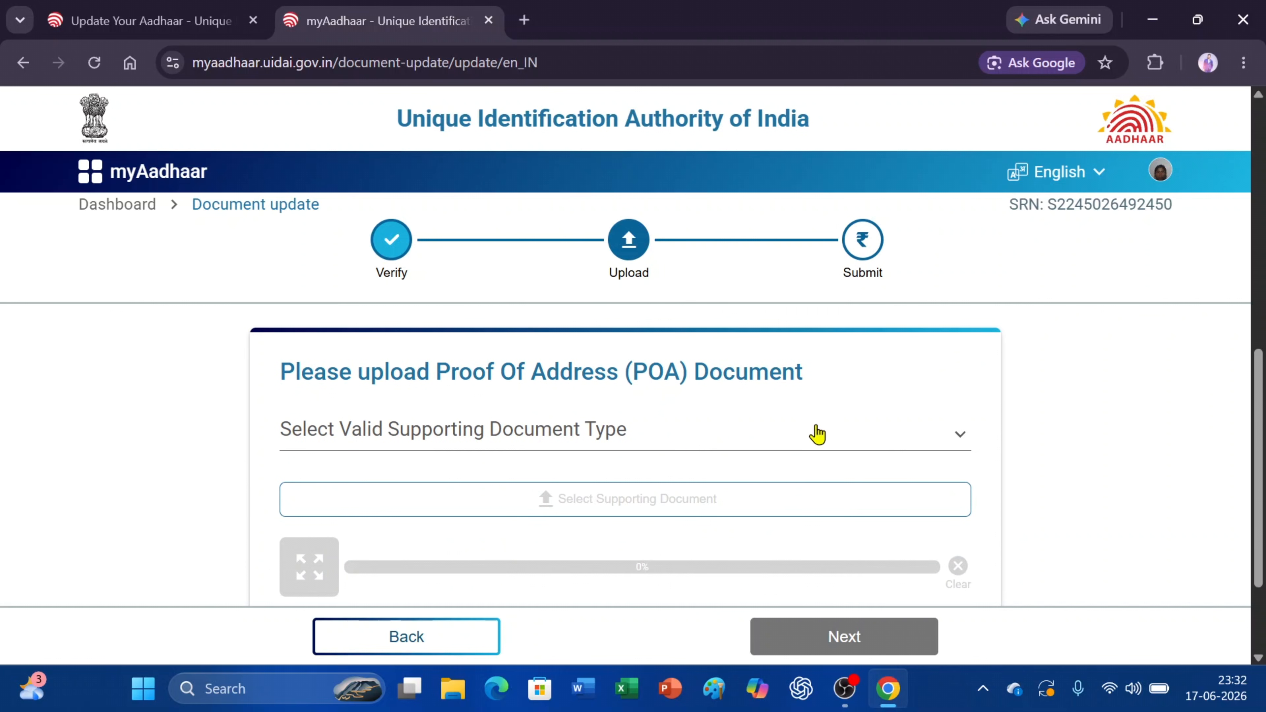
# - Set Voter Identity Card / e-Voter Identity Card as address proof and upload the Voter Card file
pyautogui.click(817, 441)
pyautogui.scroll(-6, 757, 333)
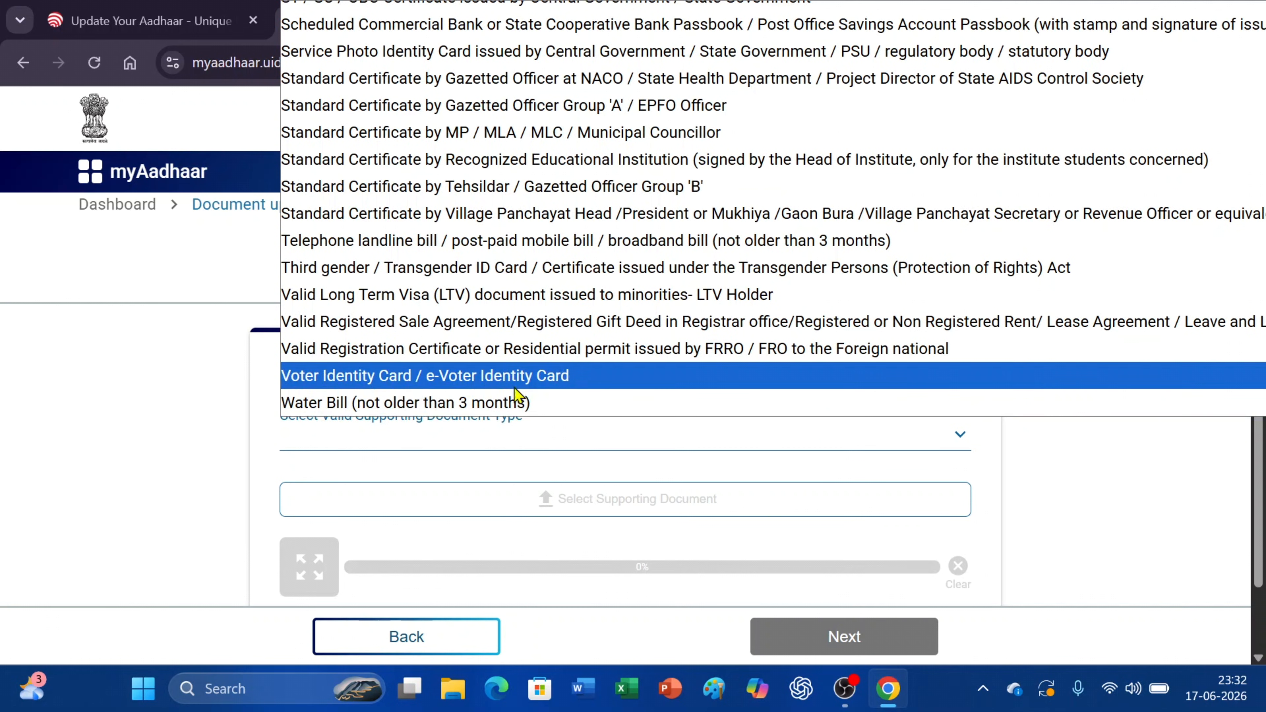
pyautogui.click(525, 384)
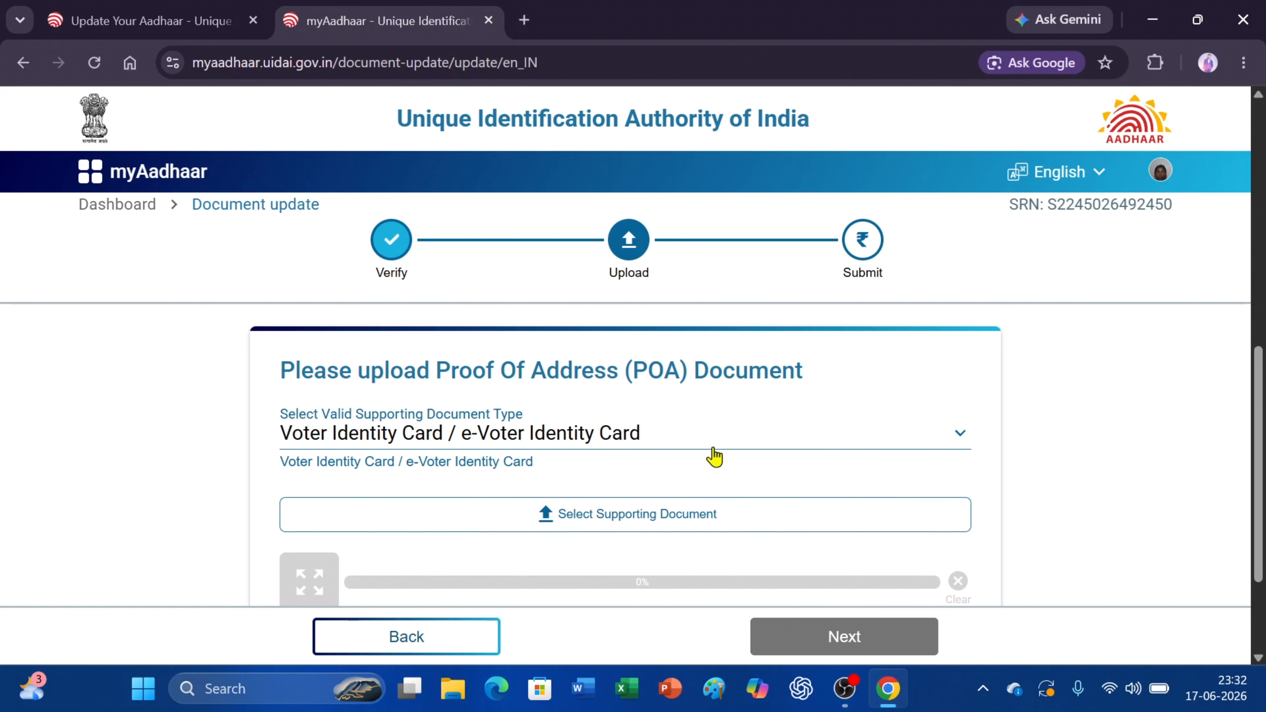
pyautogui.scroll(-3, 645, 402)
pyautogui.click(644, 355)
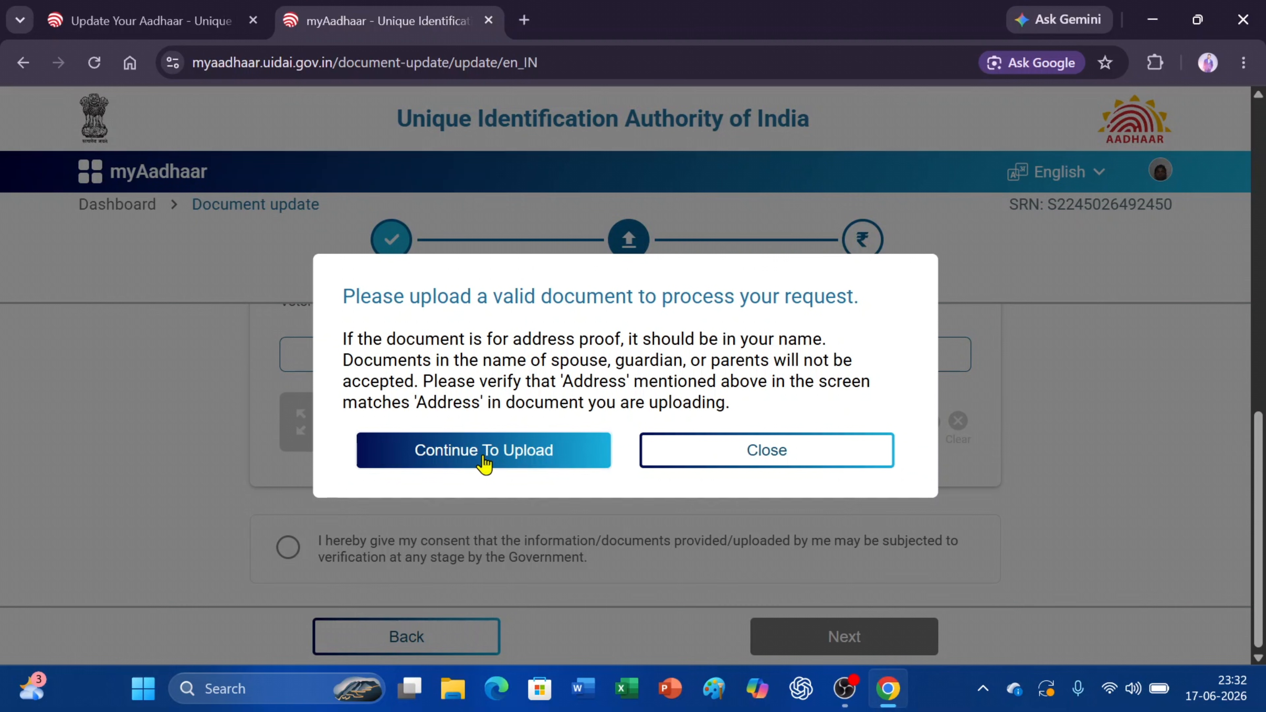
pyautogui.click(473, 461)
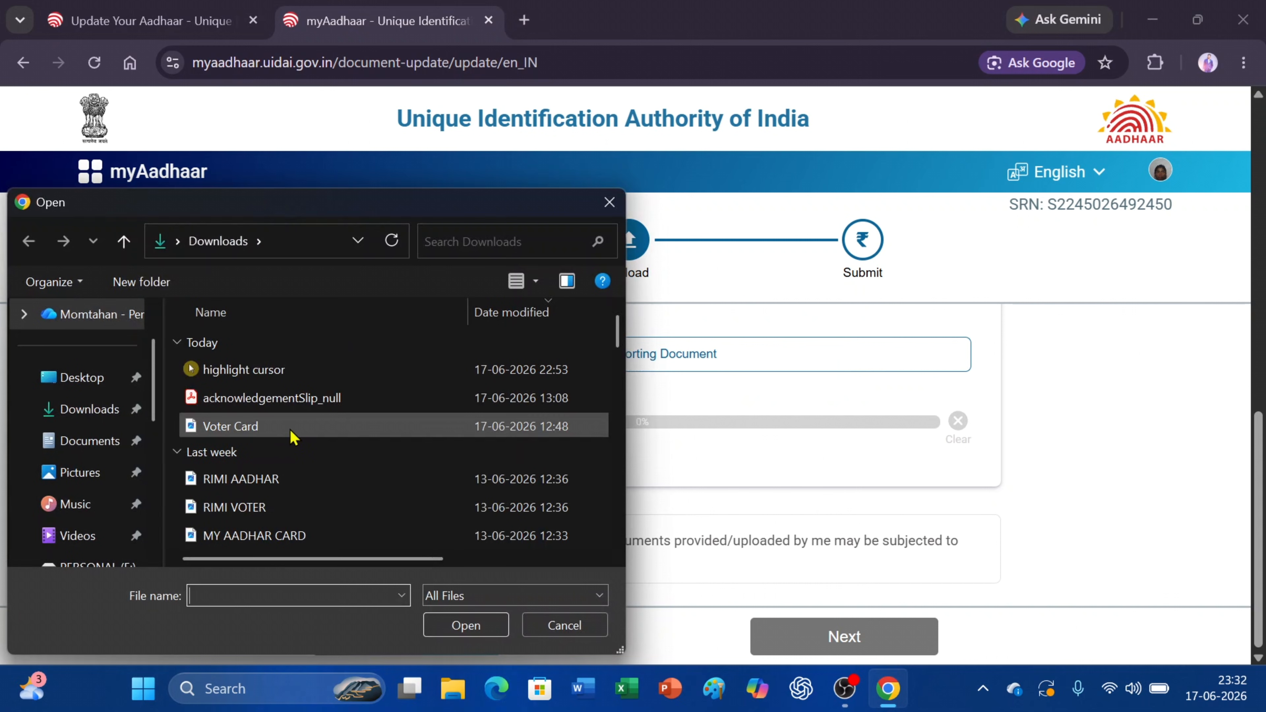
pyautogui.click(292, 428)
pyautogui.click(469, 627)
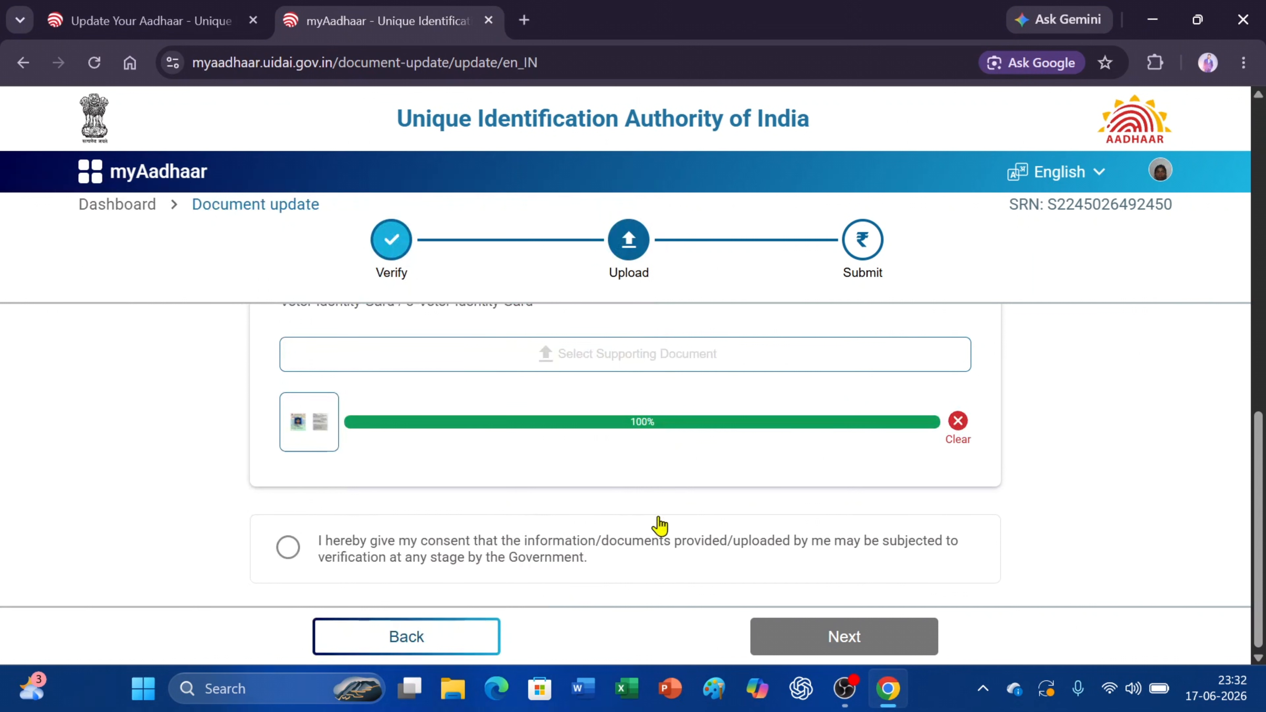
# - Give verification consent, go to the next step, and confirm the details match Aadhaar
pyautogui.click(288, 554)
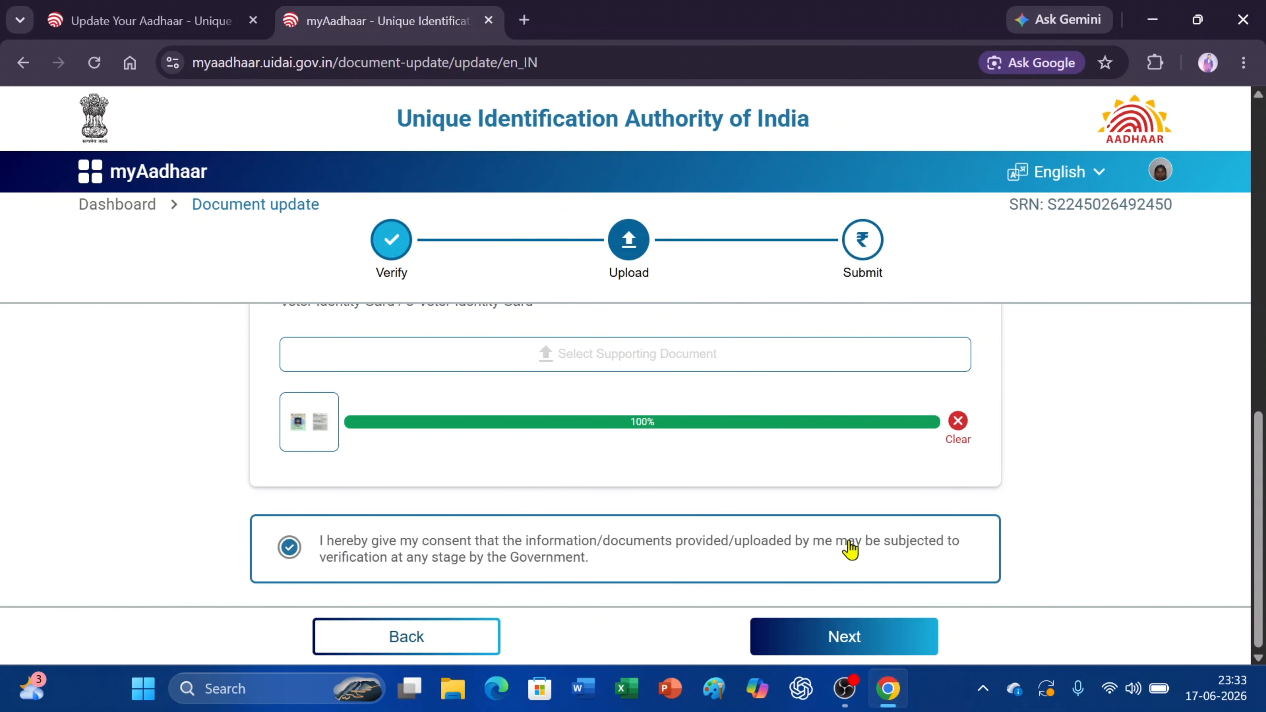
pyautogui.click(866, 638)
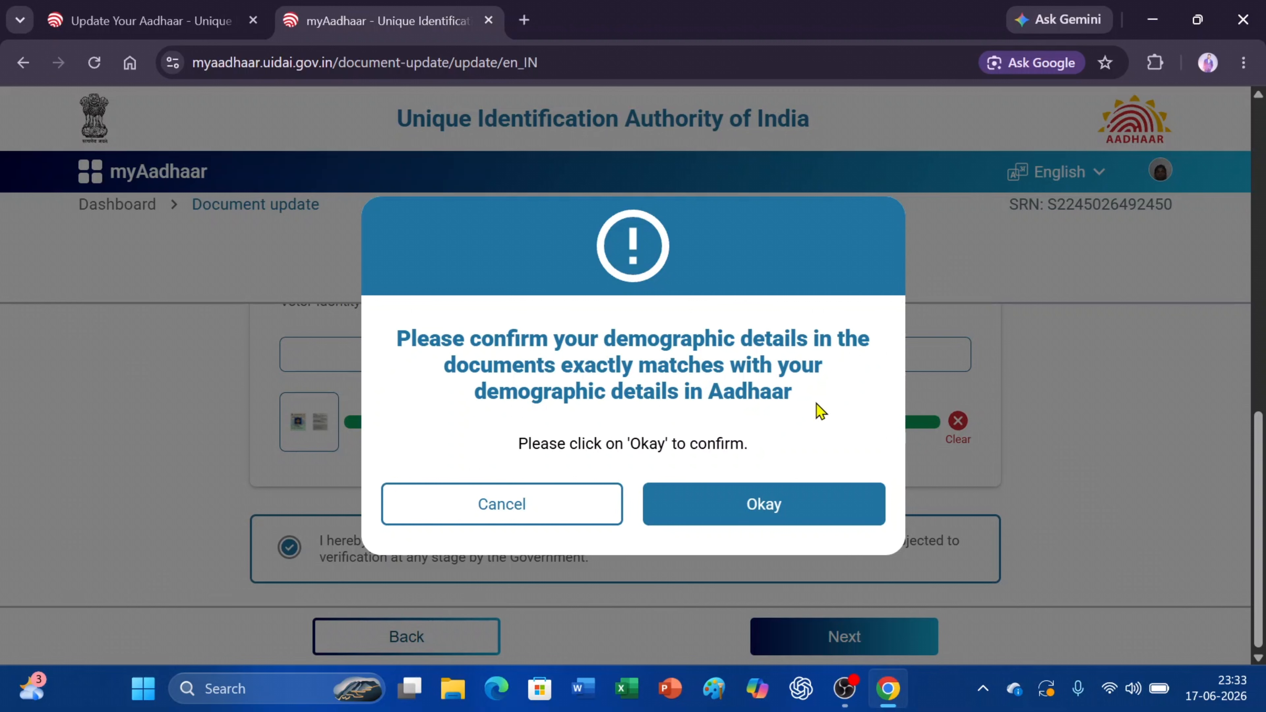
pyautogui.click(810, 505)
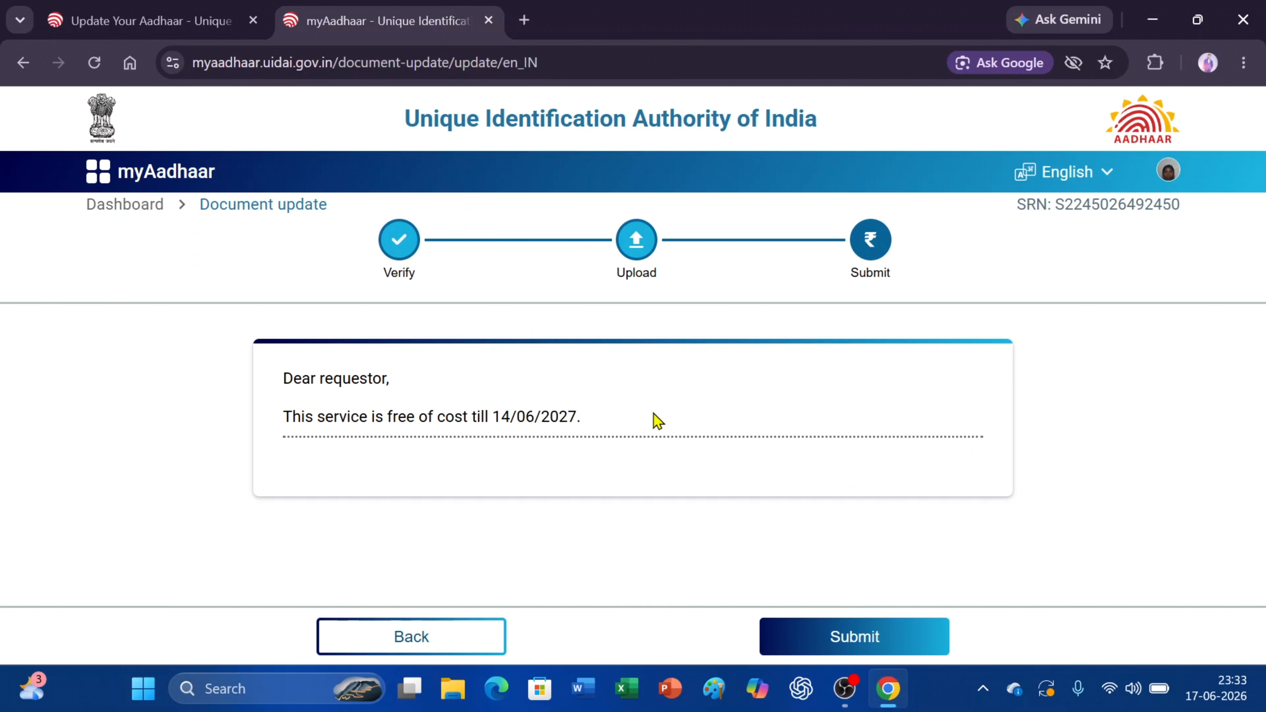
# - Submit the request, dismiss the feedback popup, then download and open the acknowledgement slip PDF
pyautogui.click(843, 638)
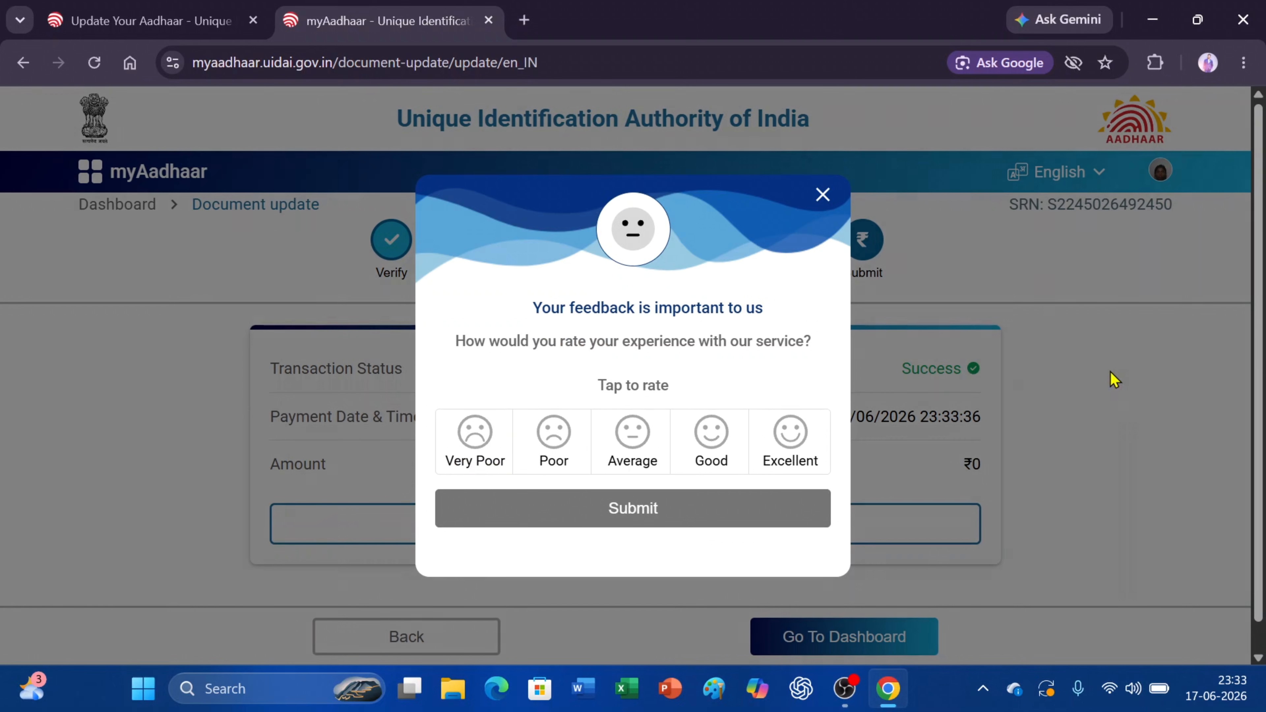
pyautogui.click(821, 195)
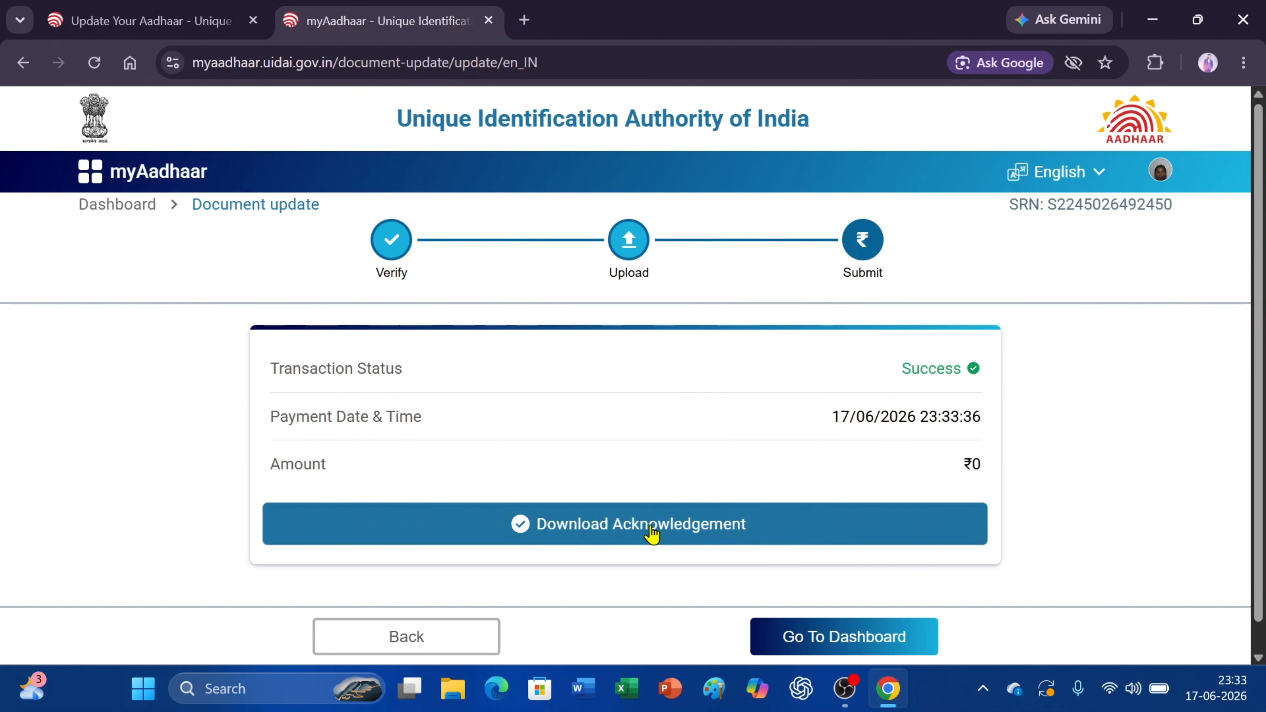
pyautogui.click(718, 534)
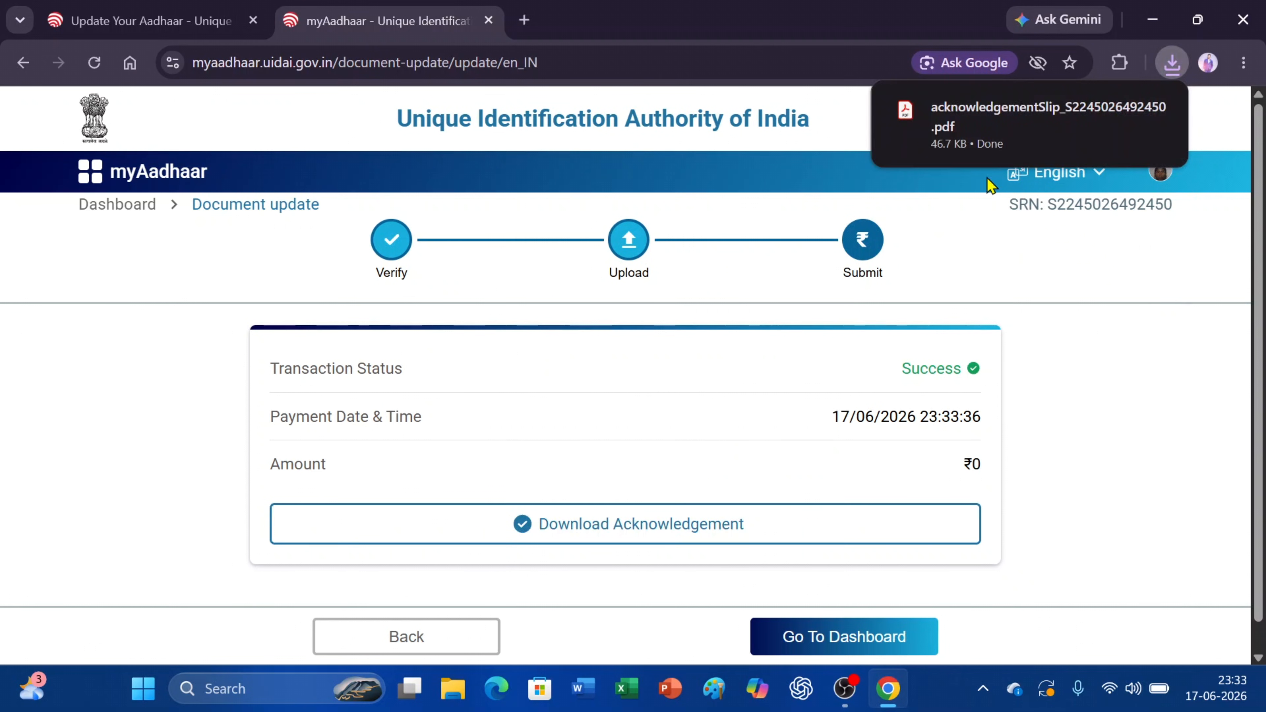
pyautogui.click(1034, 128)
pyautogui.click(1147, 12)
pyautogui.click(1147, 12)
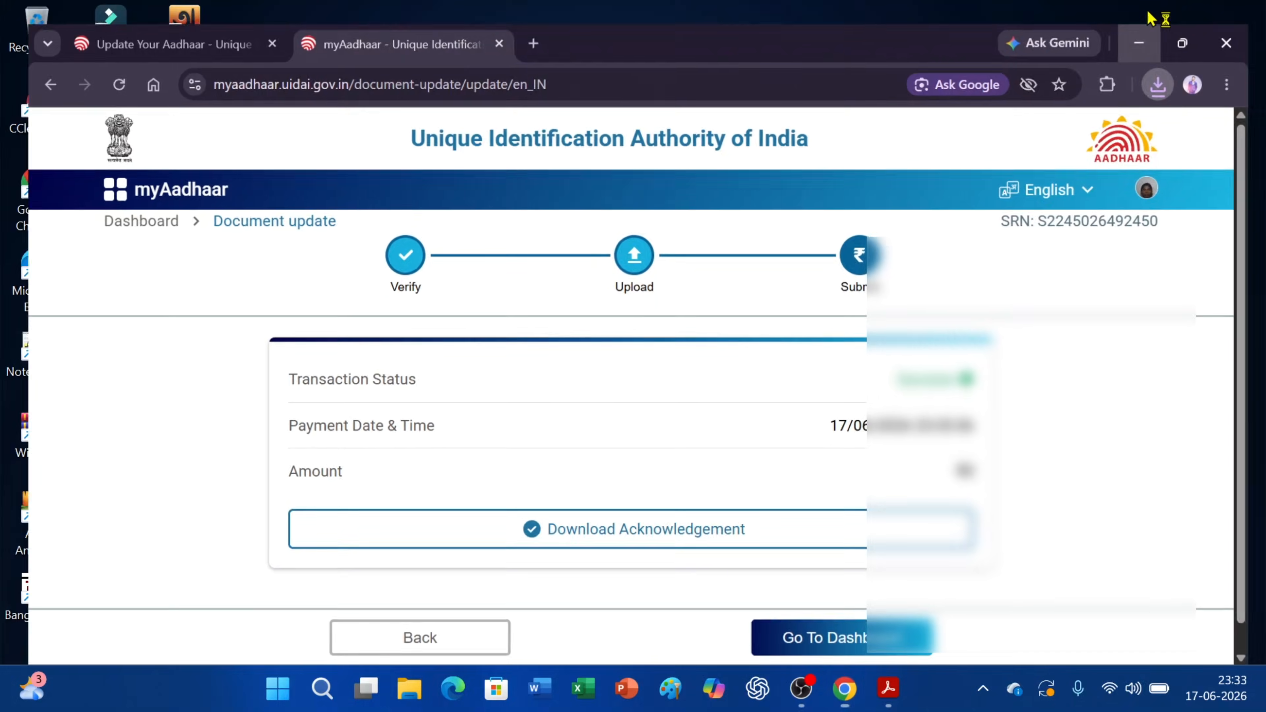